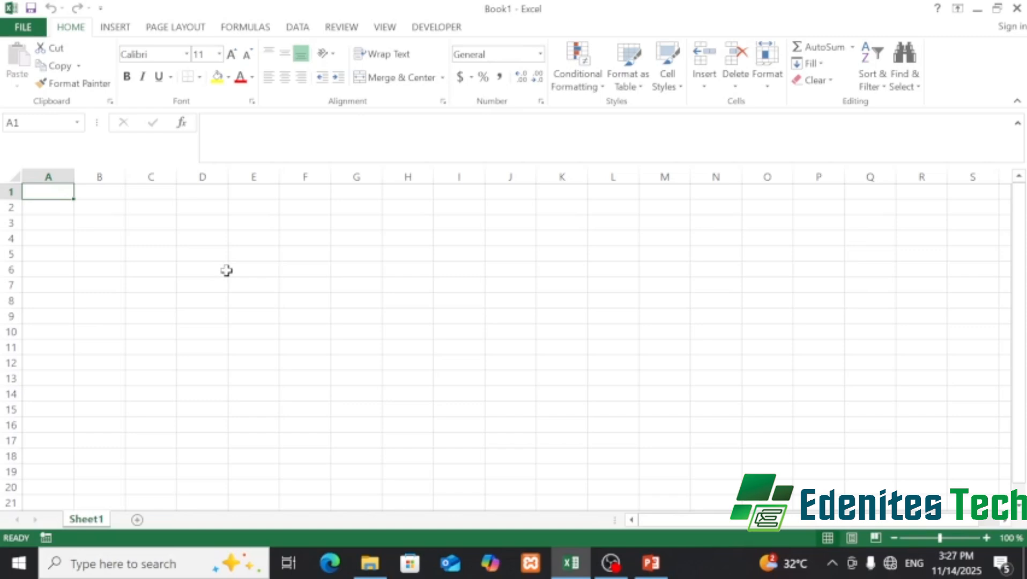
Switch to PowerPoint to review the beginner-level Excel topic list, and return to the blank Excel workbook.
click(651, 563)
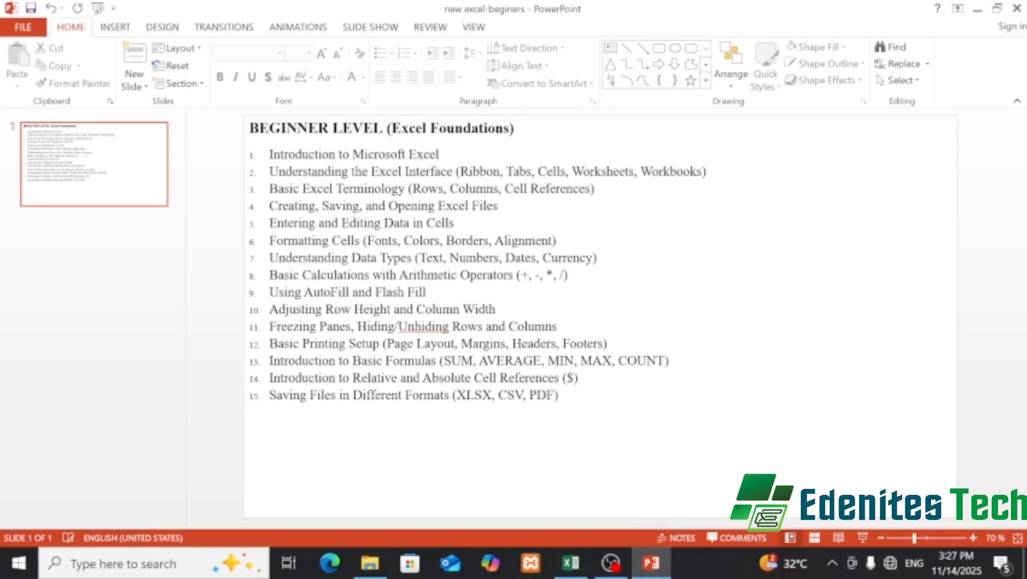
click(574, 564)
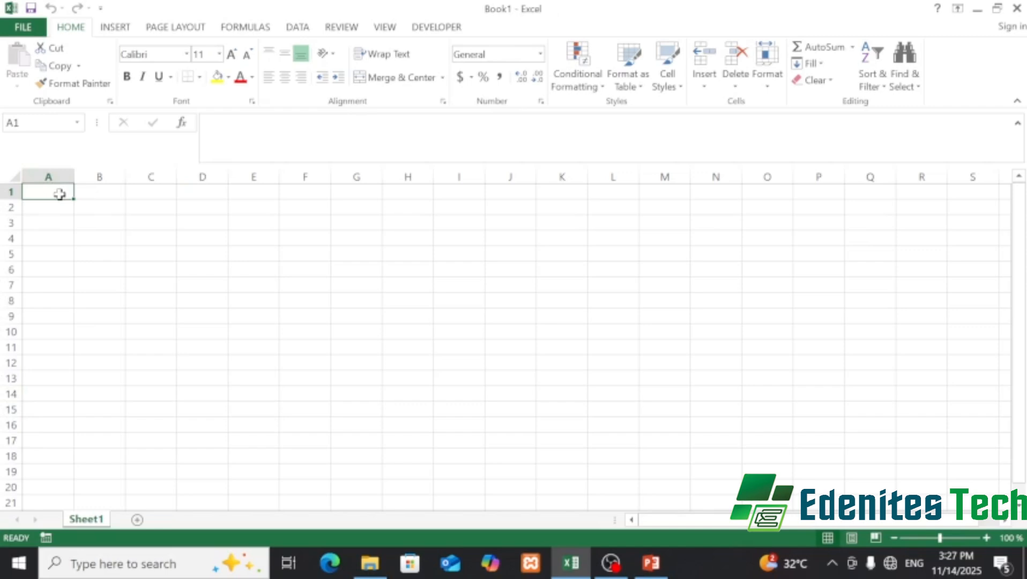
Enter the column headings Names, Gender and class in cells A1, B1 and C1.
text(Names)
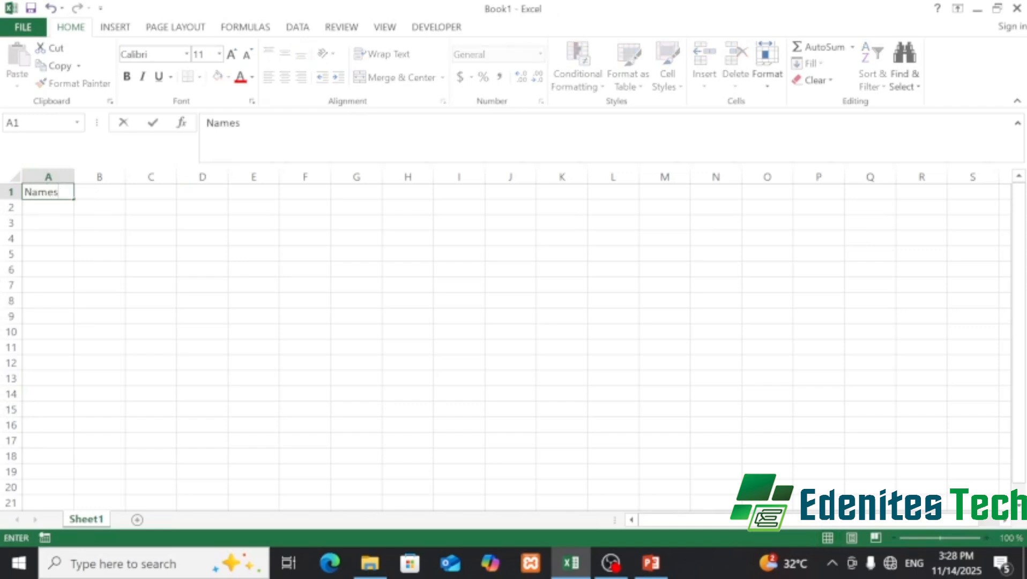
key(Tab)
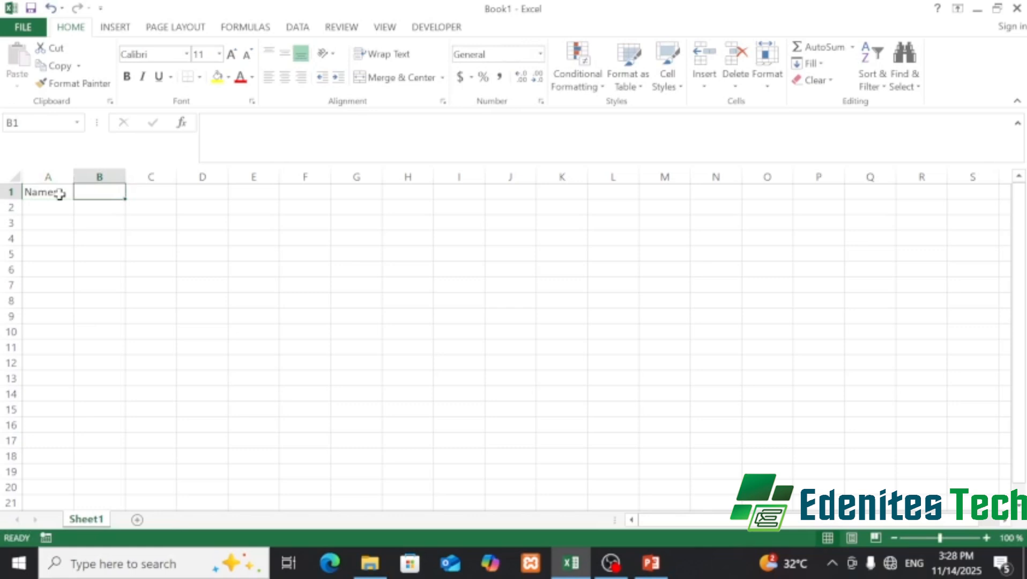
text(Ge)
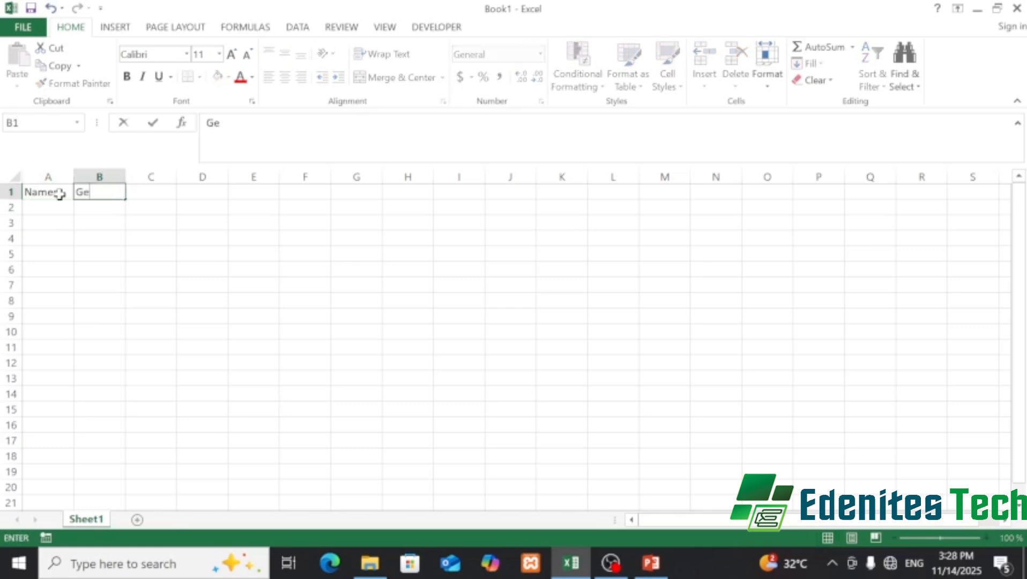
text(nder)
key(Tab)
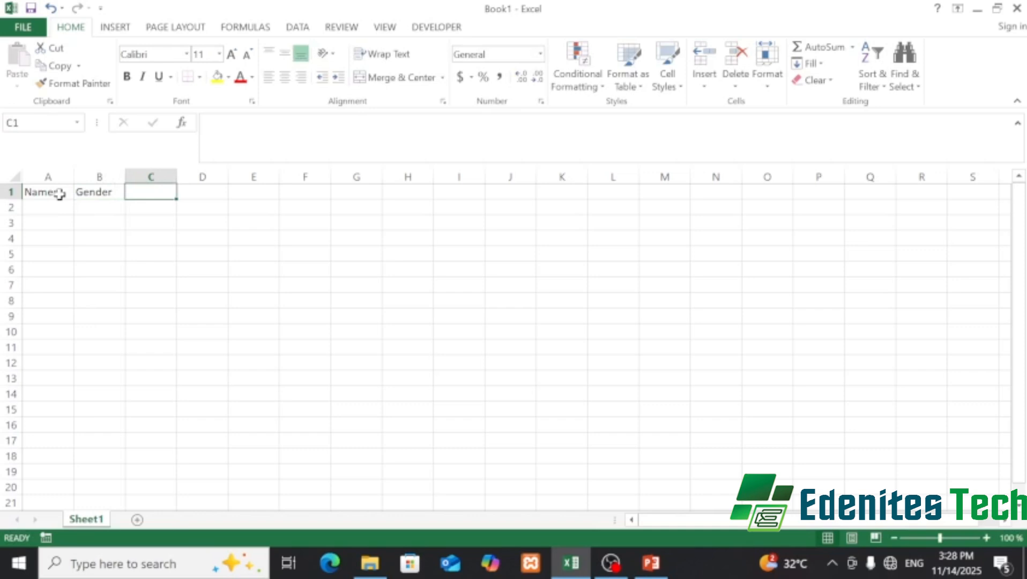
text(class)
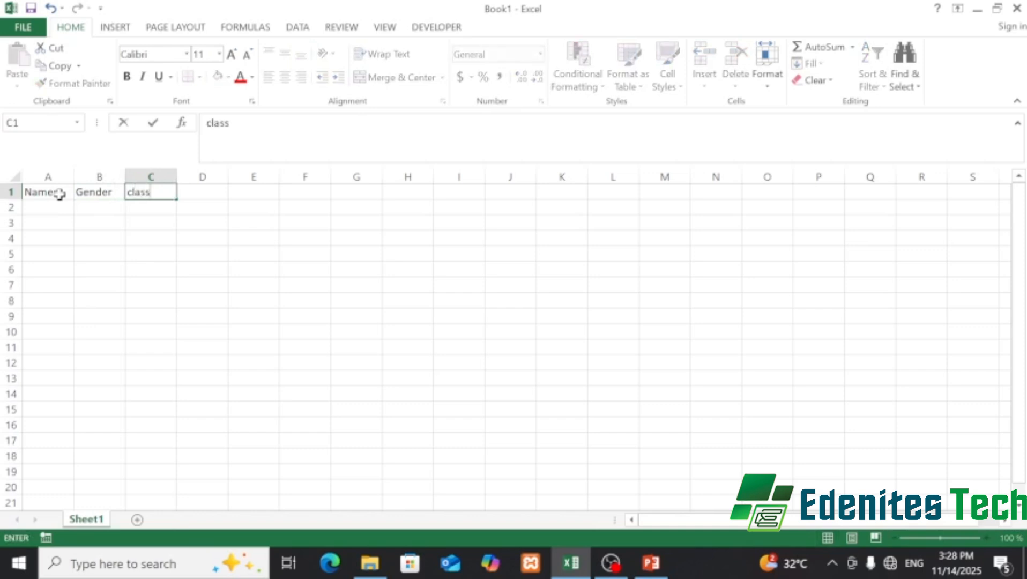
key(Return)
Enter the first student's name in cell A2 under the Names heading.
key(Left)
key(Left)
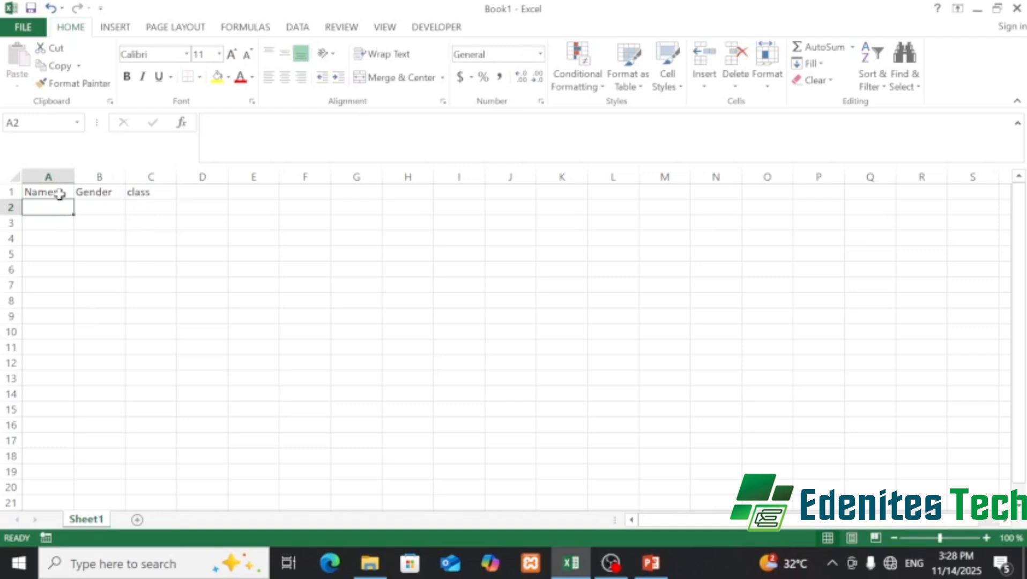
text(Dera)
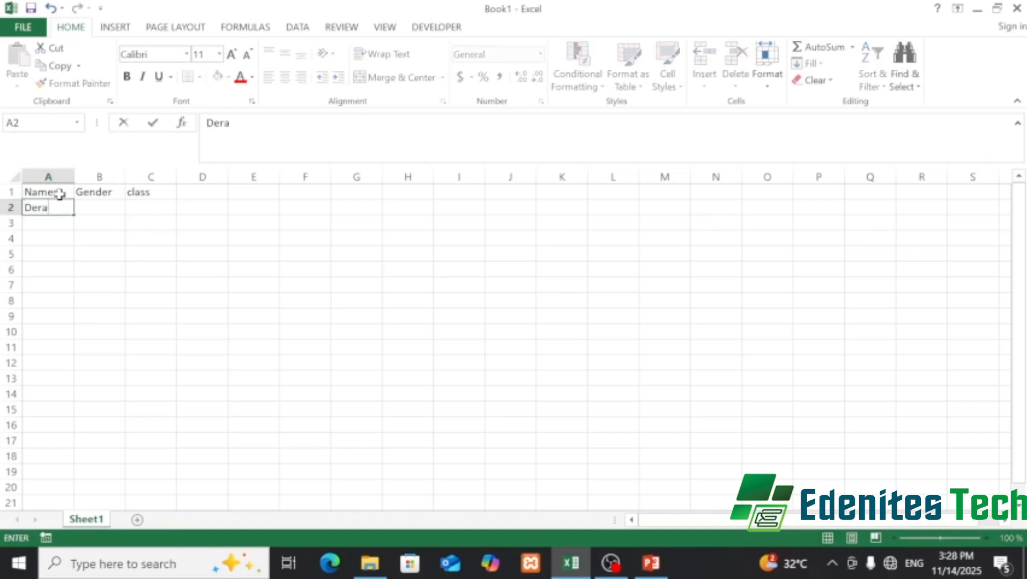
key(Tab)
text(dindu)
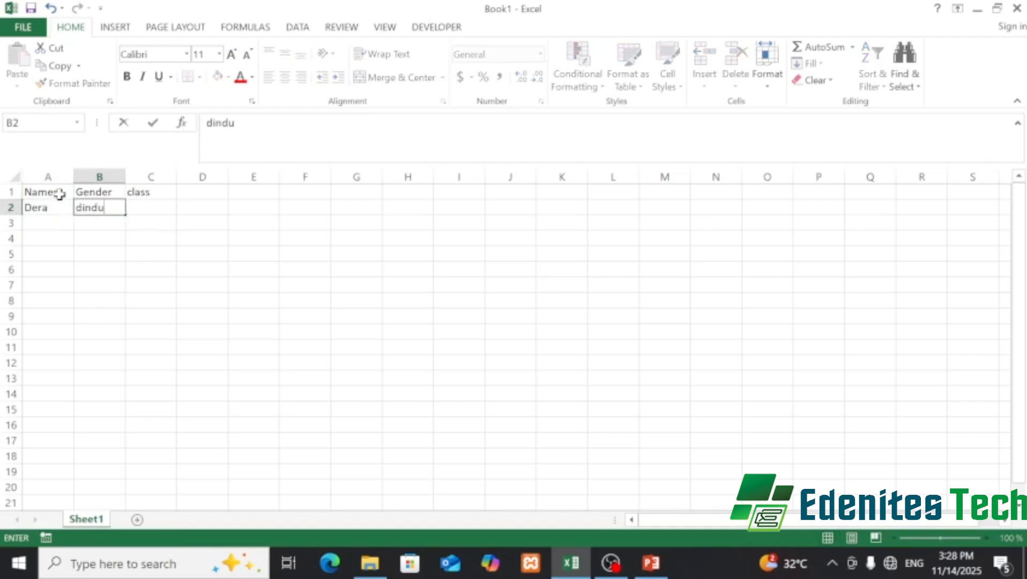
key(BackSpace)
key(BackSpace)
key(BackSpace)
key(BackSpace)
key(BackSpace)
Enter the second and third students' names in cells A3 and A4.
key(Left)
key(Down)
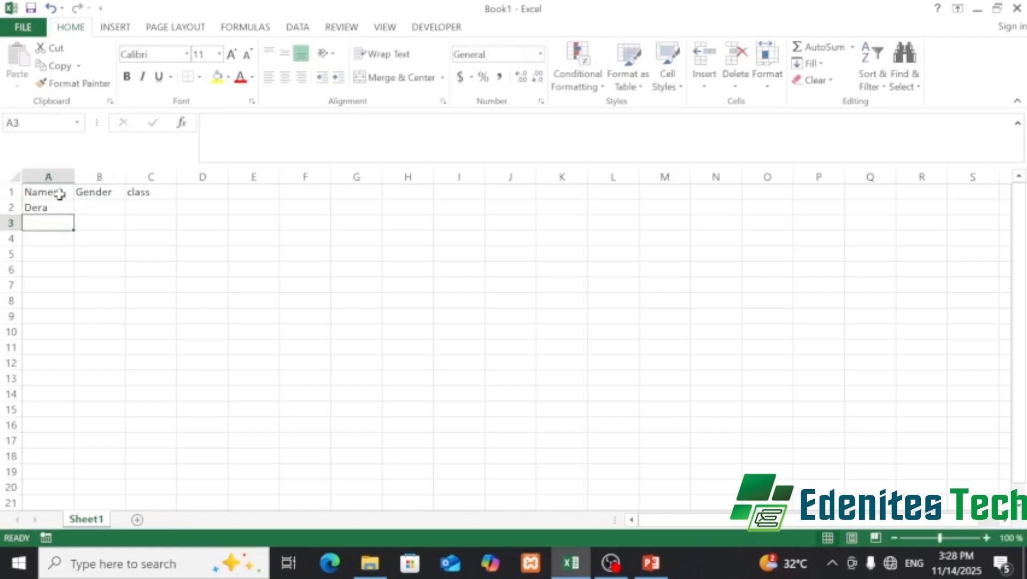
text(dindu)
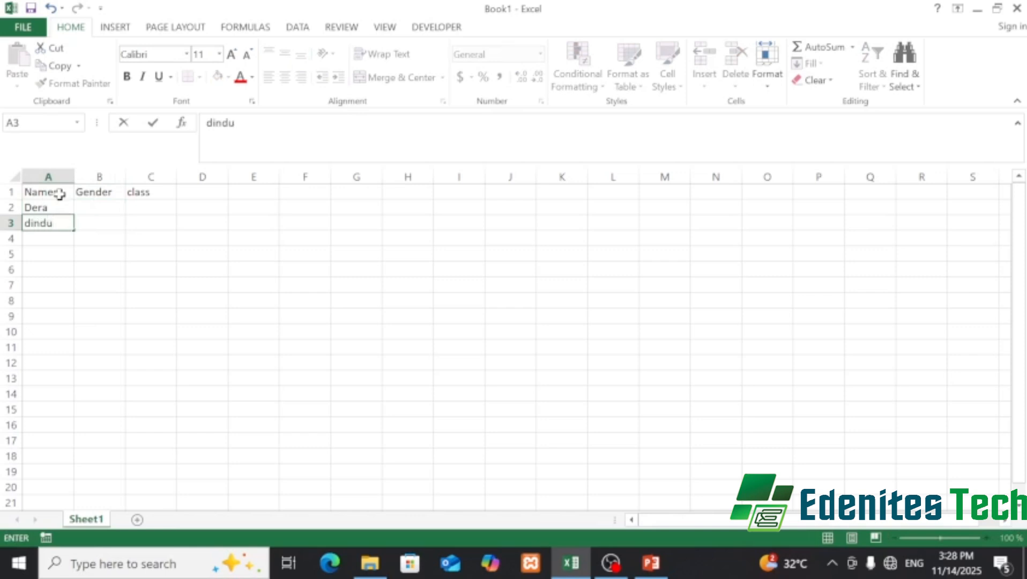
key(Return)
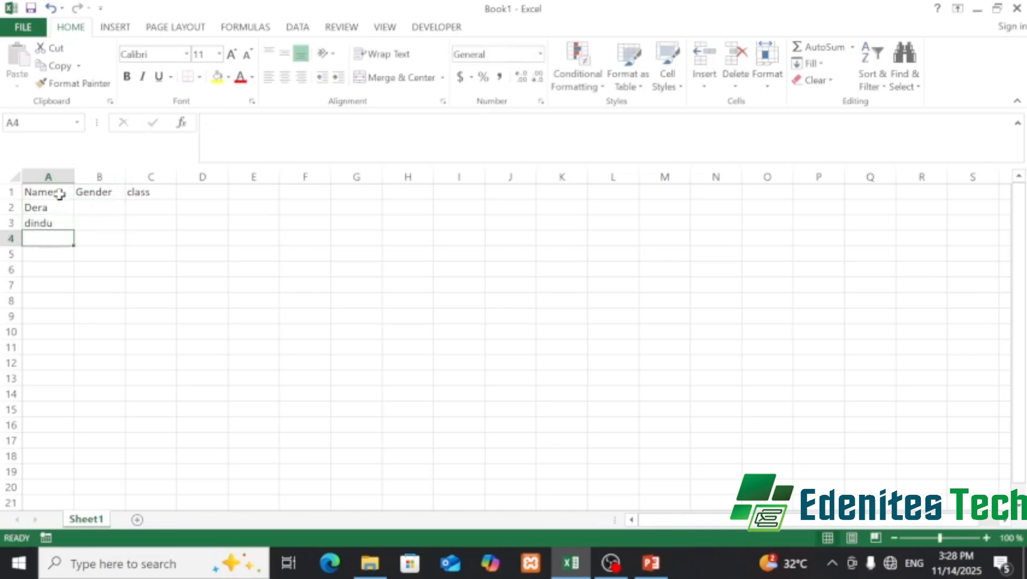
text(sarah)
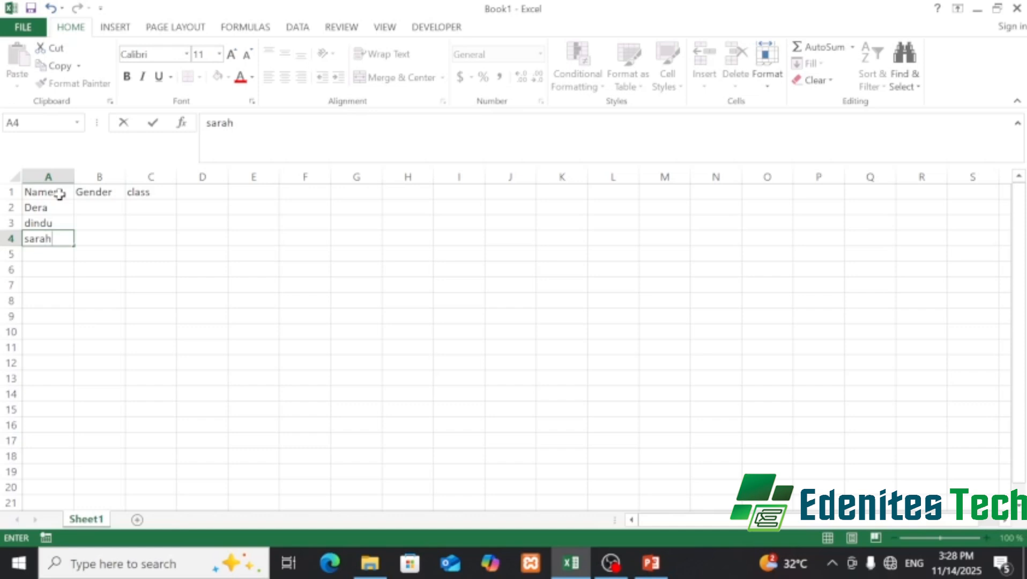
key(Tab)
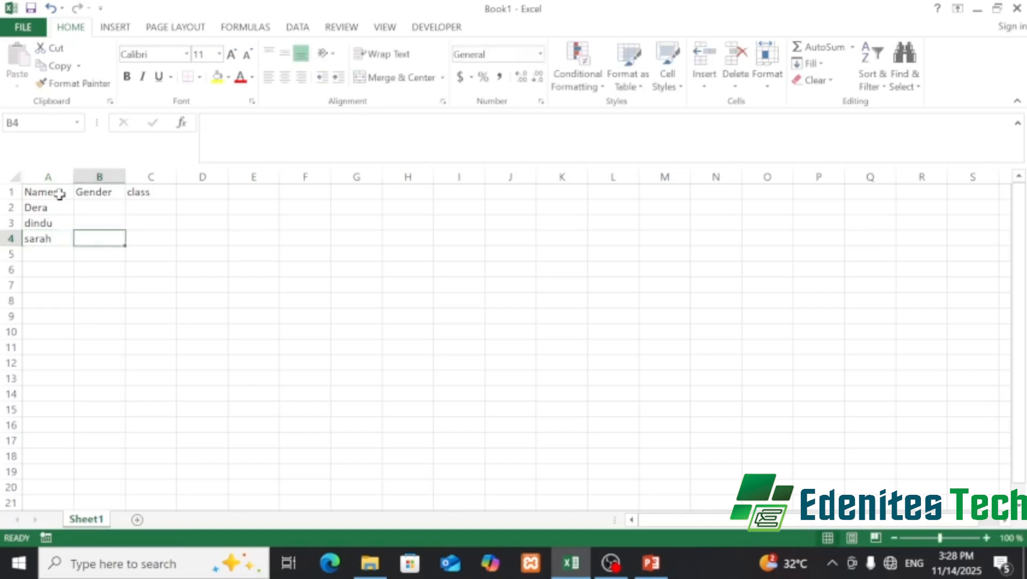
Fill the Gender column with male in B2, male in B3 and female in B4.
key(Up)
key(Up)
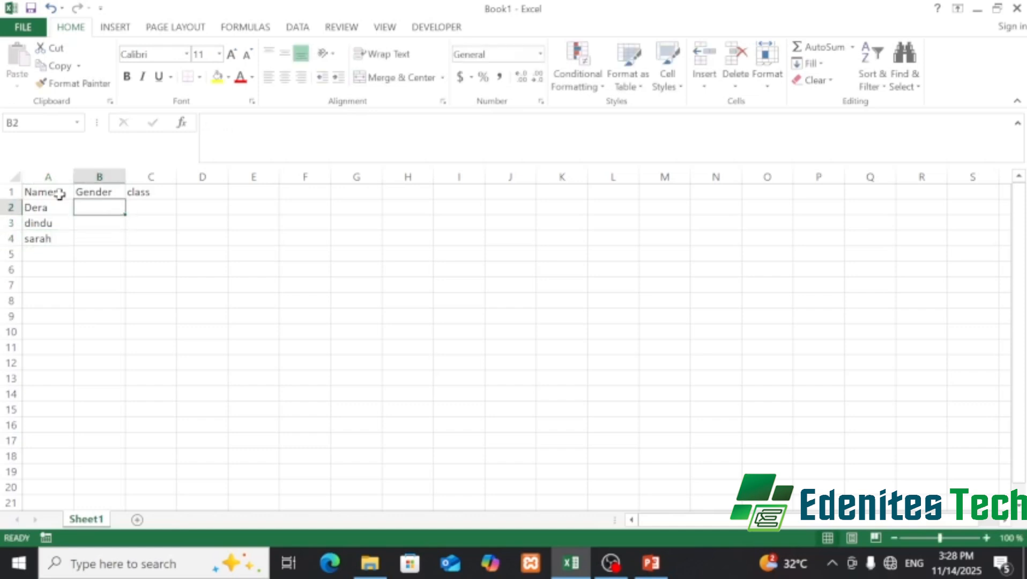
text(male)
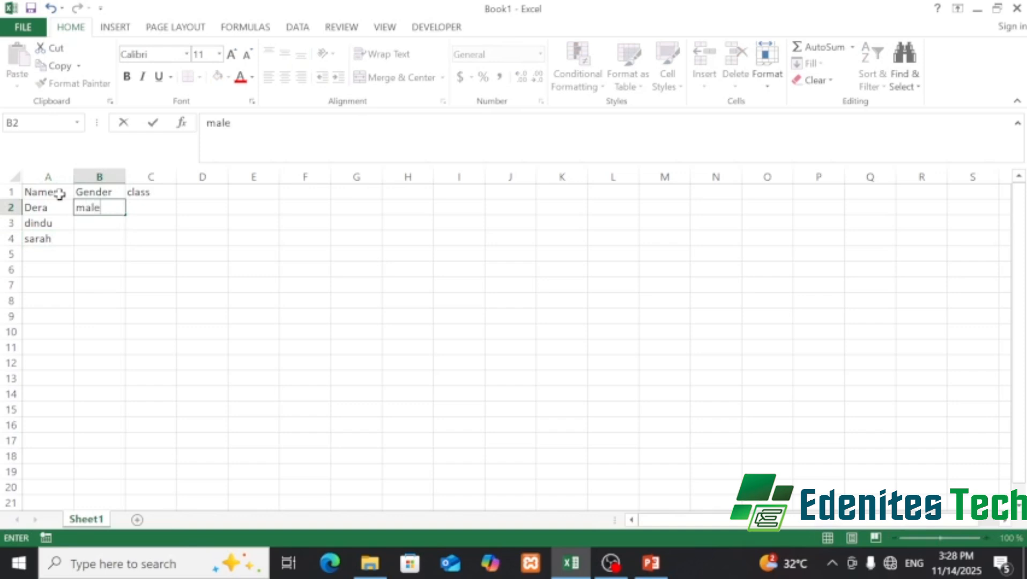
key(Return)
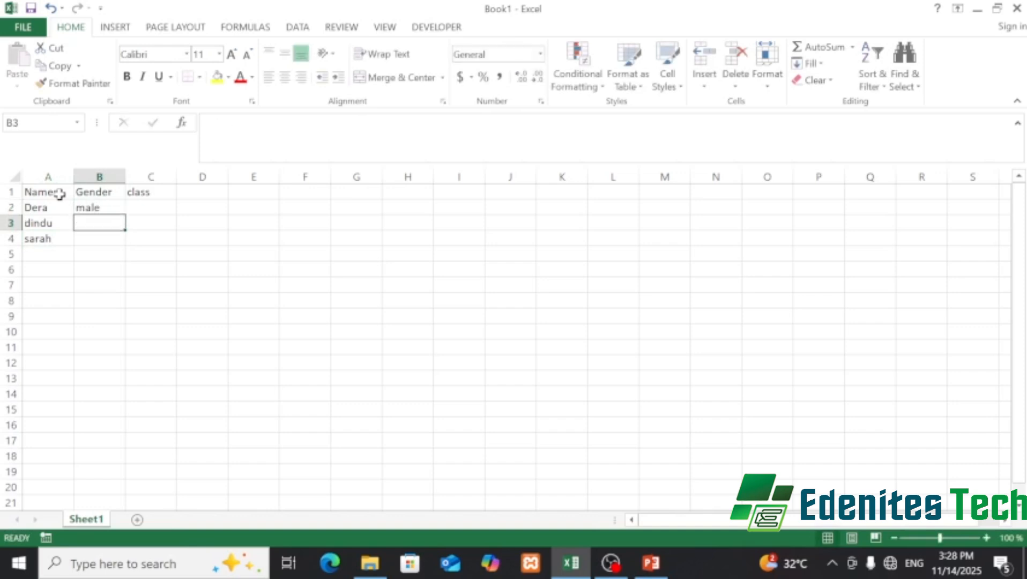
text(male)
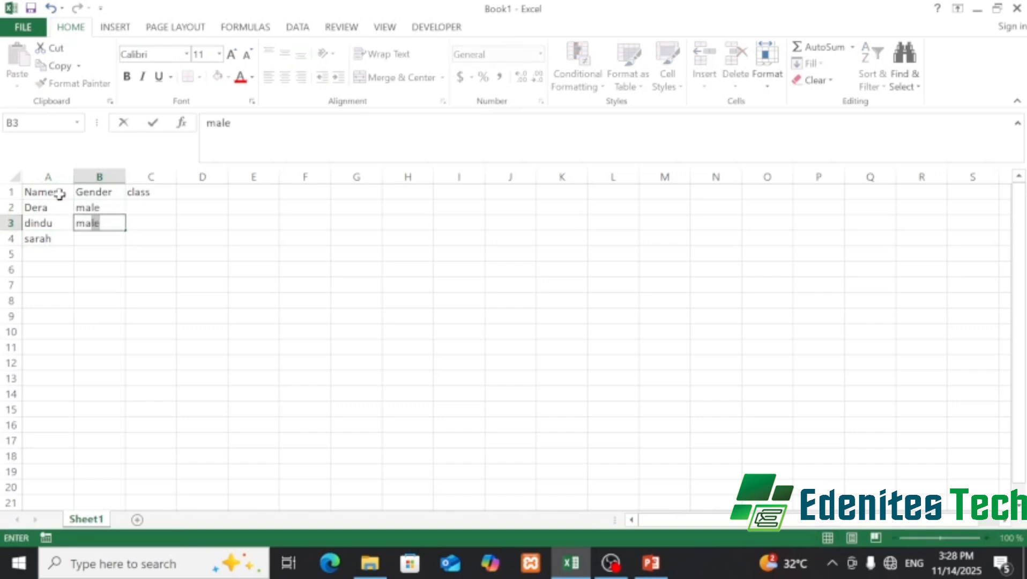
key(Return)
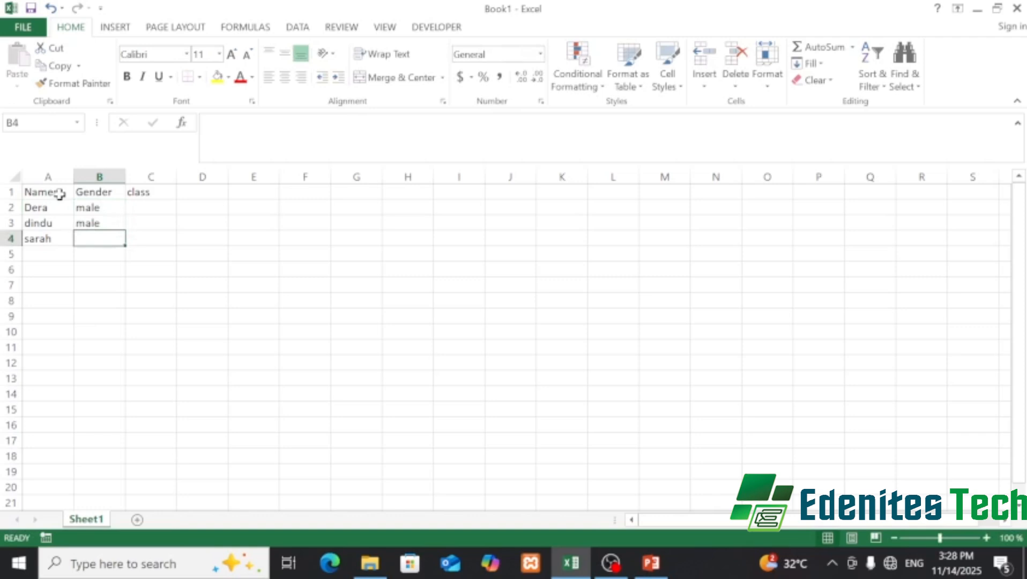
text(female)
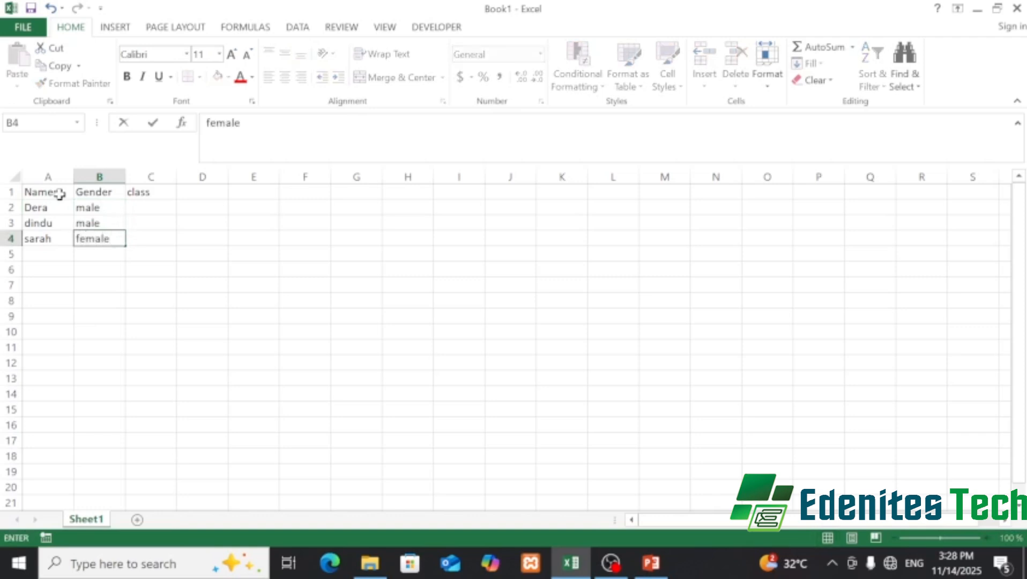
key(Tab)
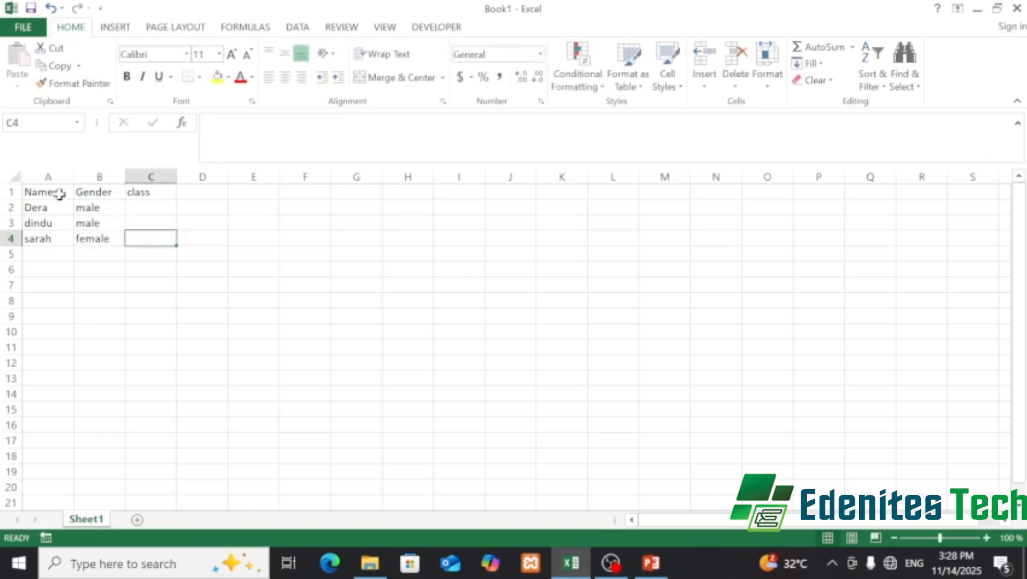
Enter the class ss2 in cell C2 and ss1 in cell C3.
key(Up)
key(Up)
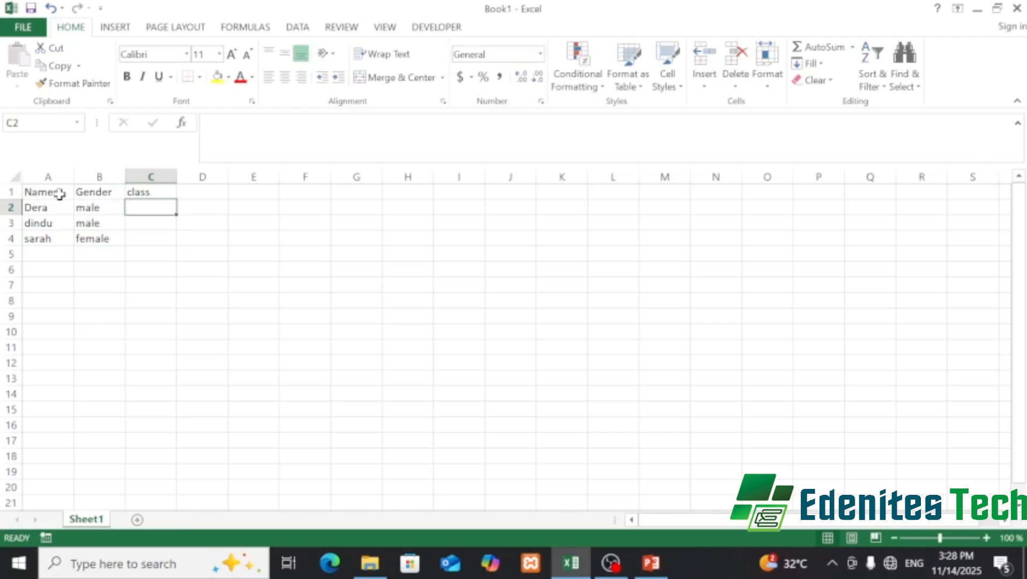
text(ss2)
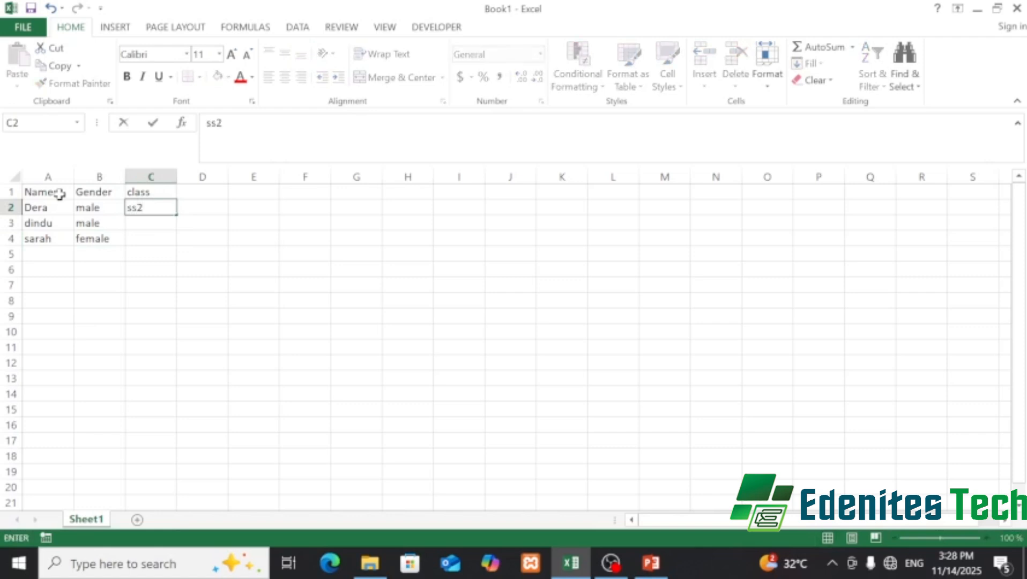
key(Return)
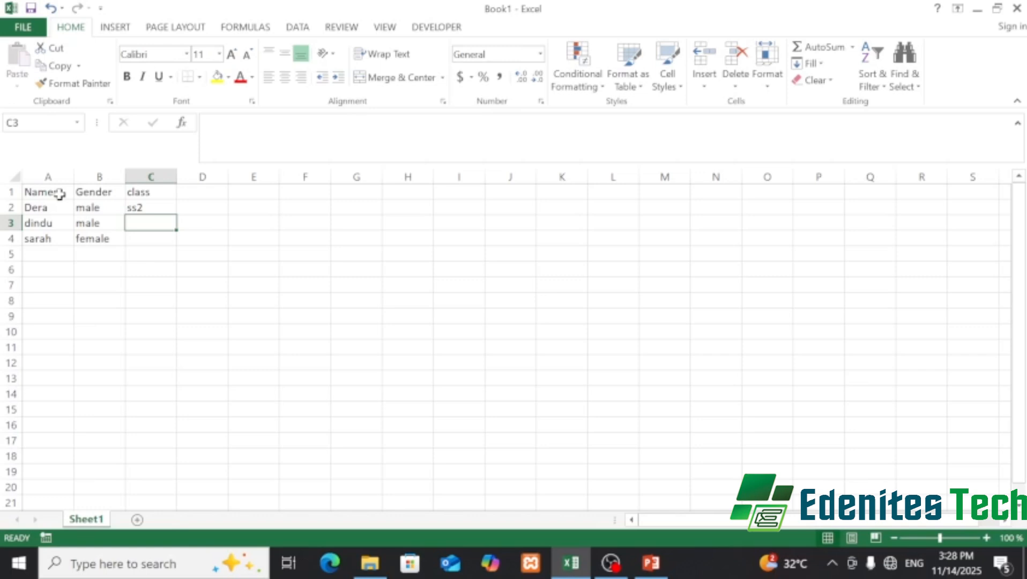
text(ss1)
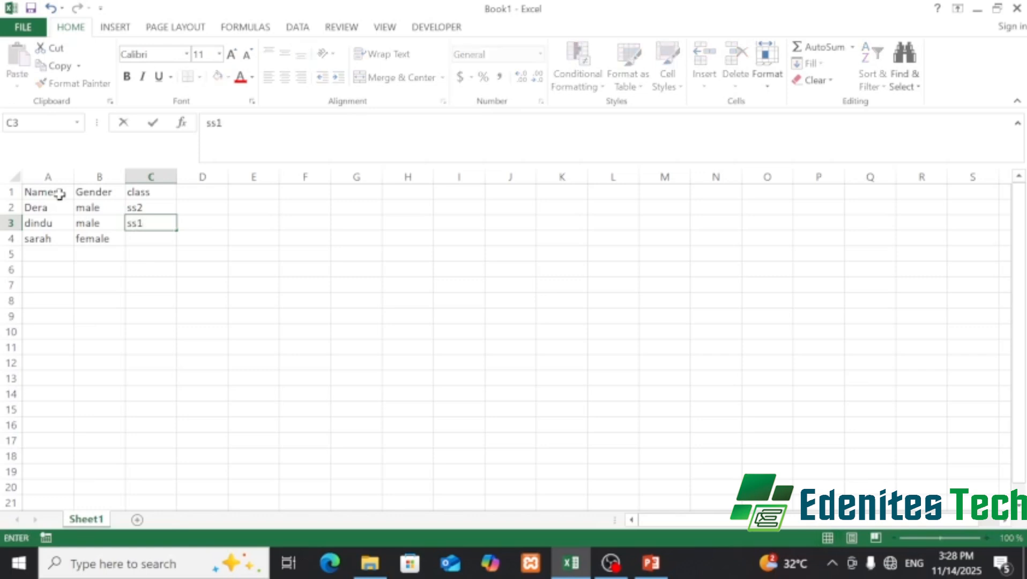
key(Tab)
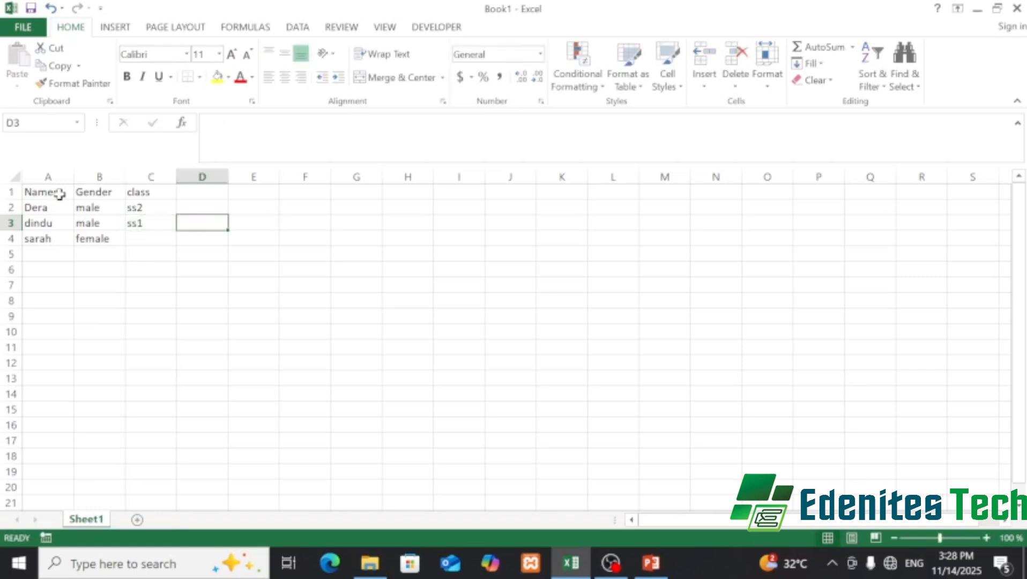
text(jj2)
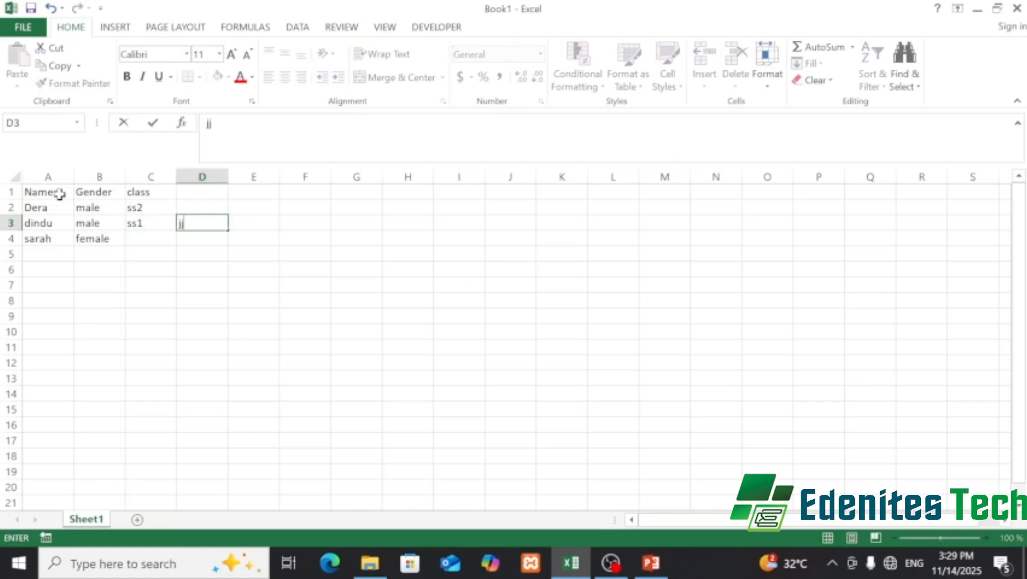
key(BackSpace)
key(BackSpace)
key(BackSpace)
Enter the class jss2 in cell C4 for the third student.
click(141, 234)
text(jss1)
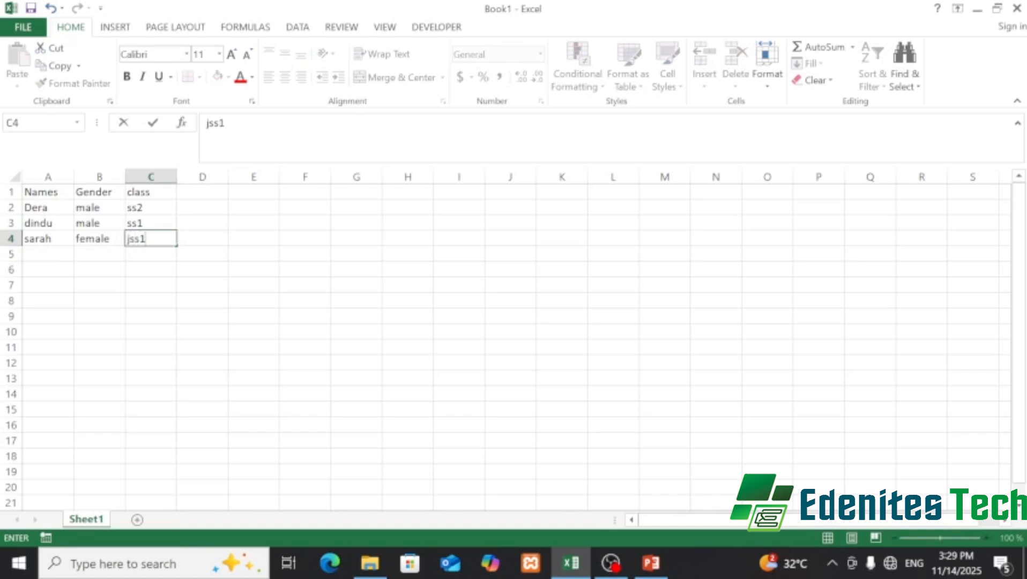
key(BackSpace)
text(2)
click(59, 285)
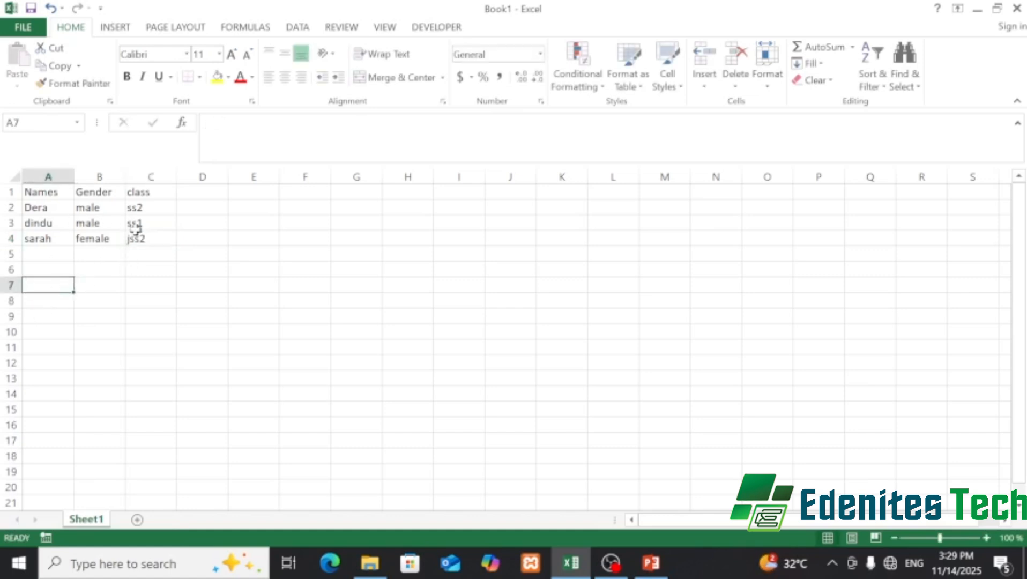
Add the column headers eng in D1, math in E1 and total in F1.
click(195, 193)
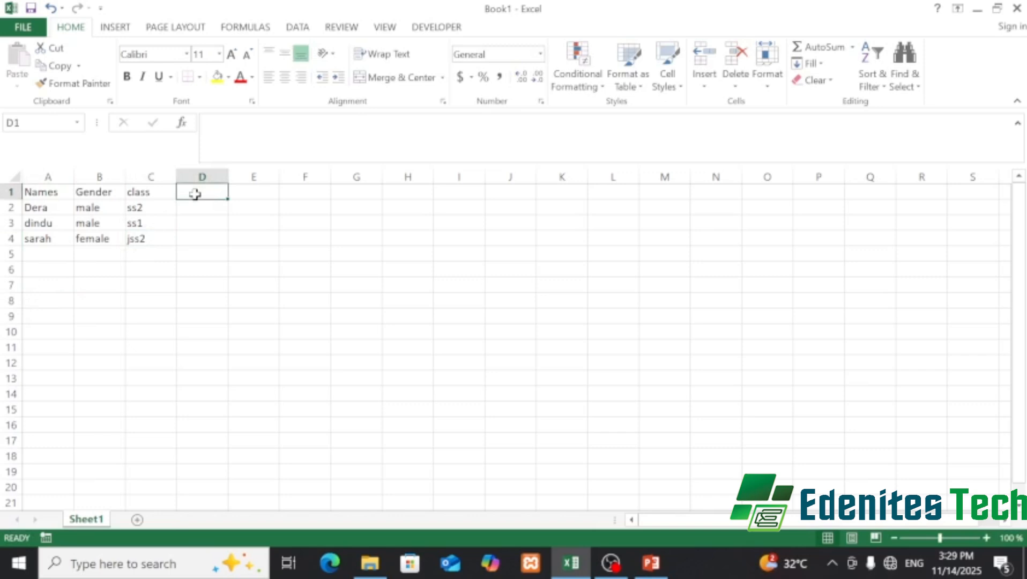
click(198, 208)
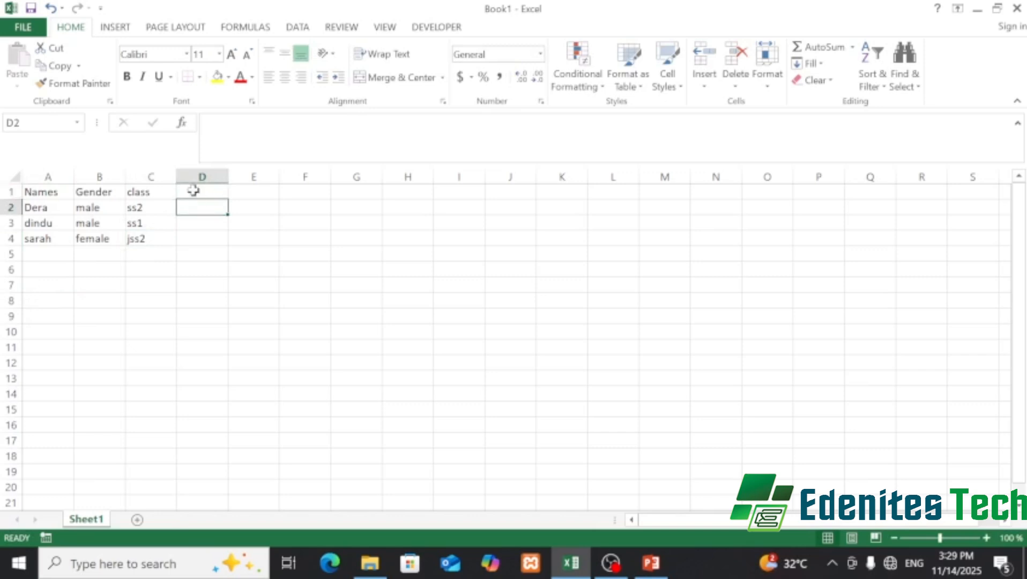
click(193, 191)
text(eng)
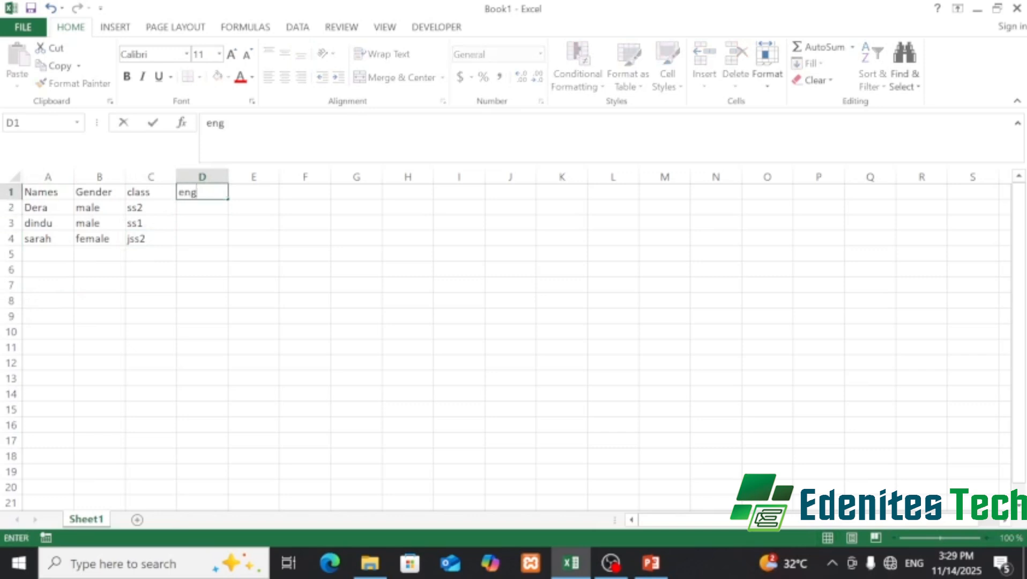
key(Tab)
text(math)
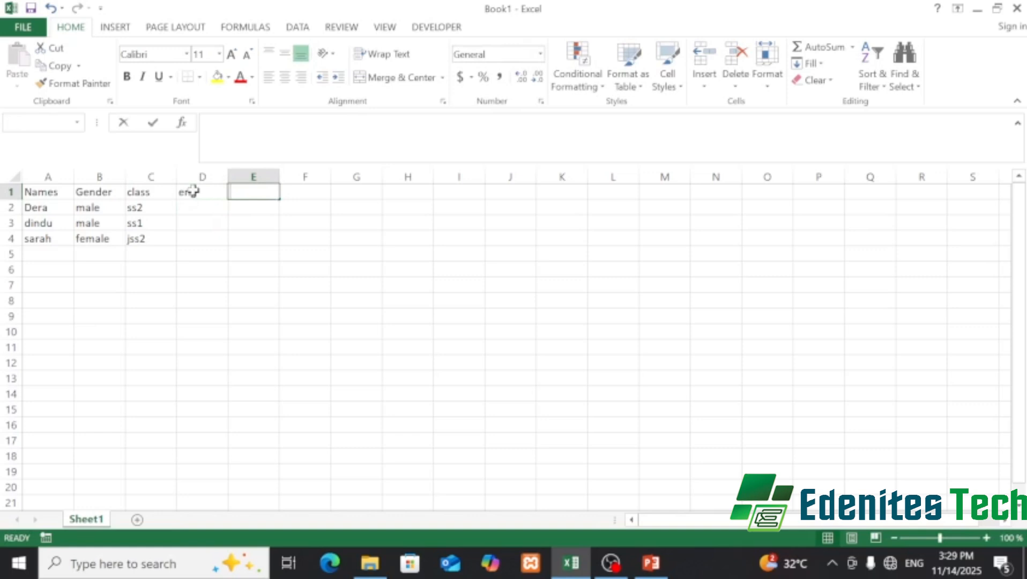
key(Tab)
text(t)
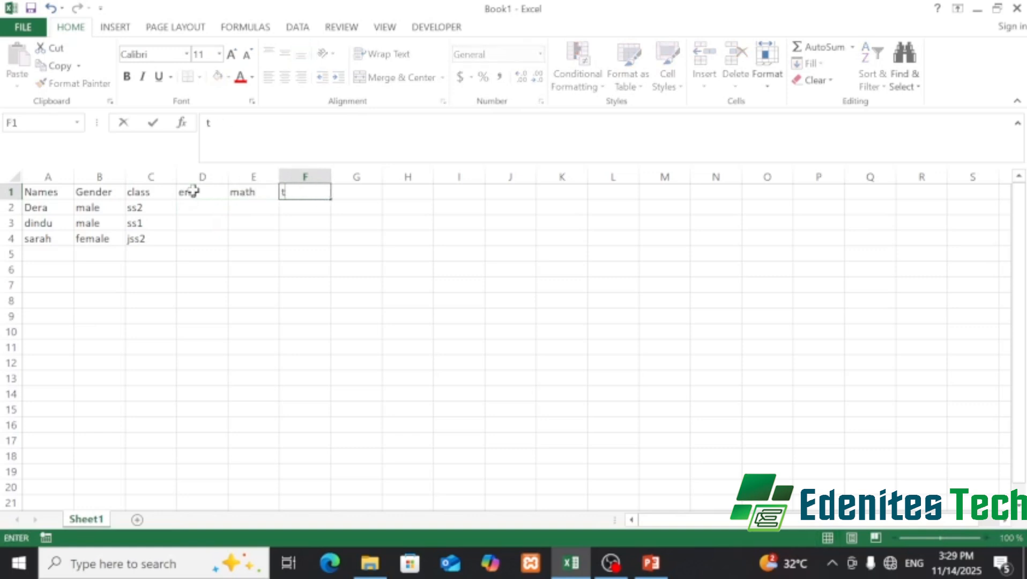
text(otal)
Fill the eng column with 40 in D2, 34 in D3 and 41 in D4.
click(218, 208)
text(4)
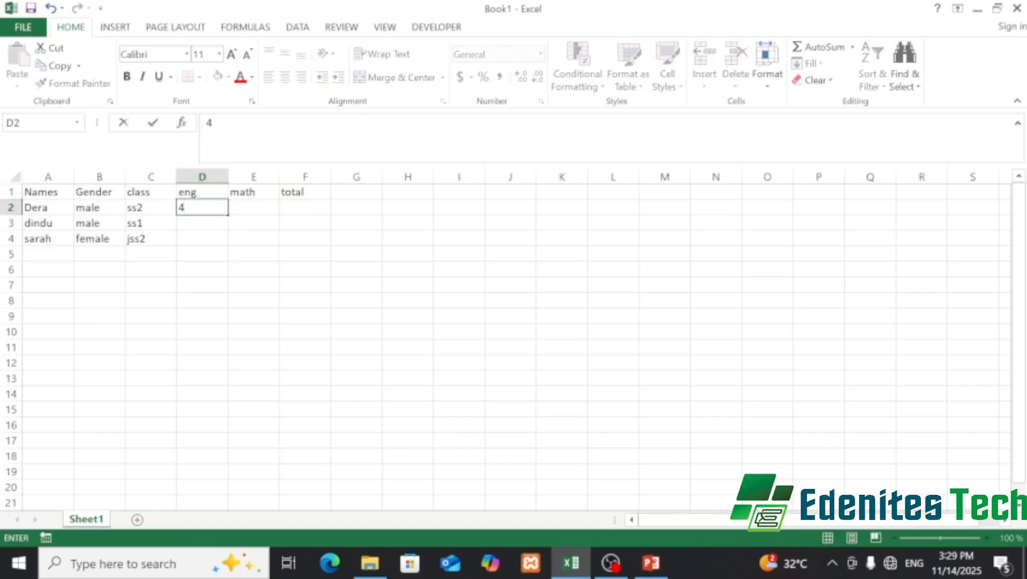
text(0)
key(Return)
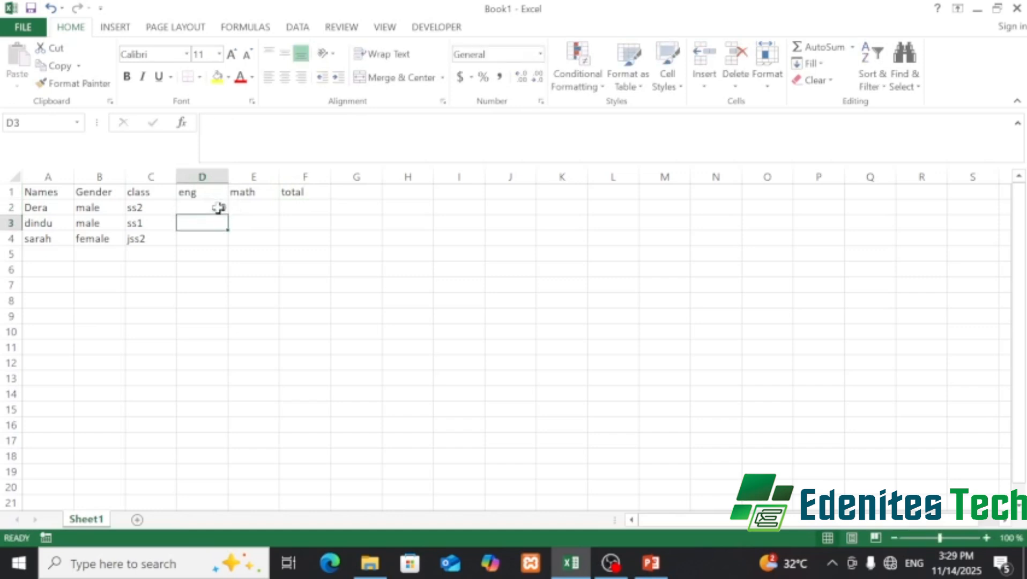
text(34)
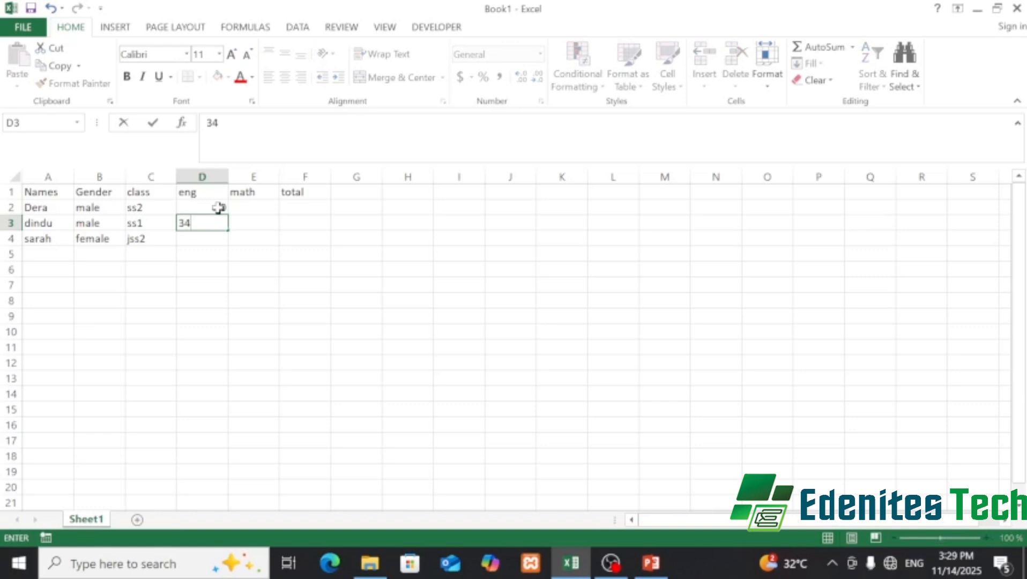
key(Return)
text(41)
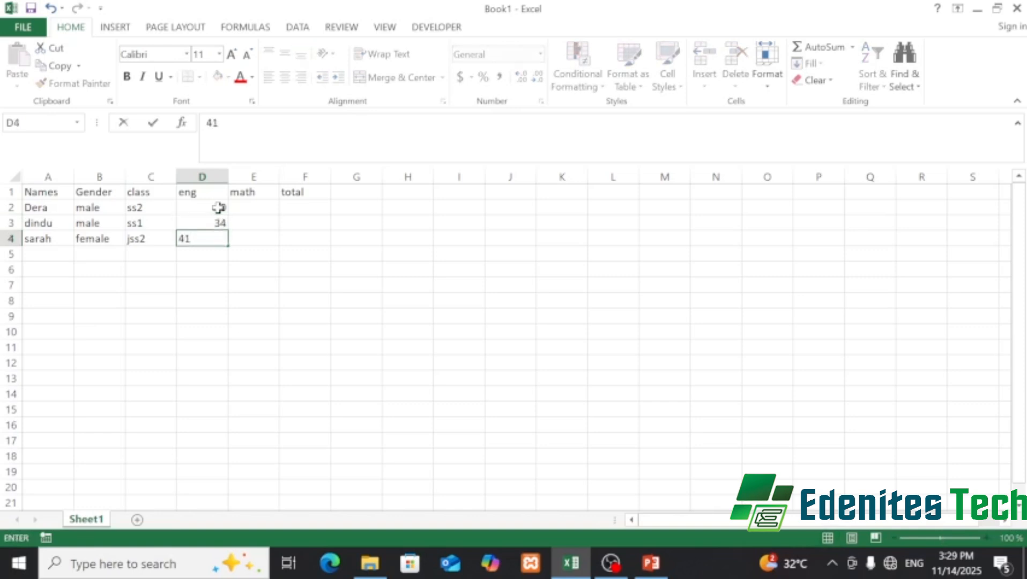
key(Tab)
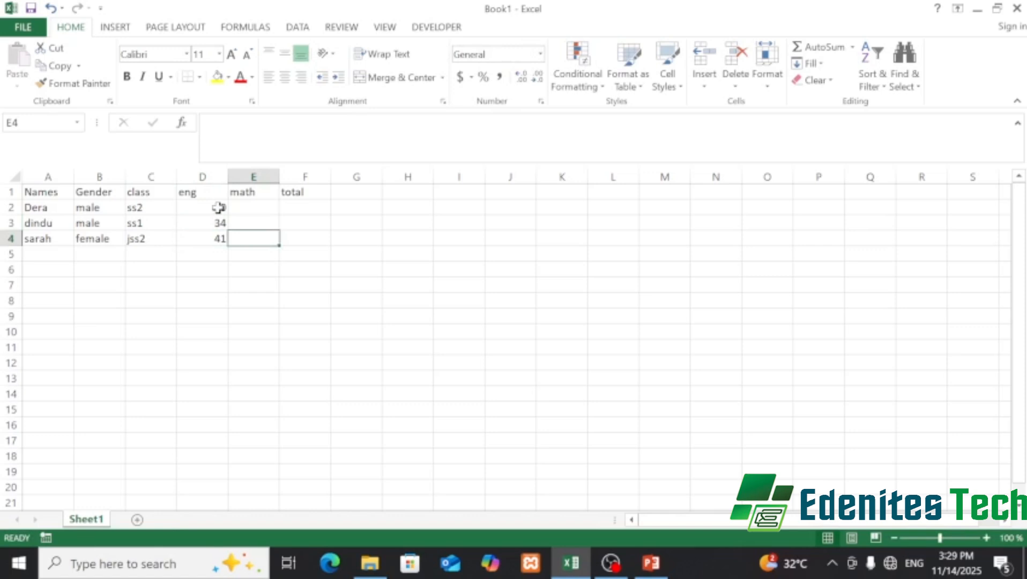
Fill the math column with 43 in E4, 23 in E3 and 12 in E2.
text(43)
key(Up)
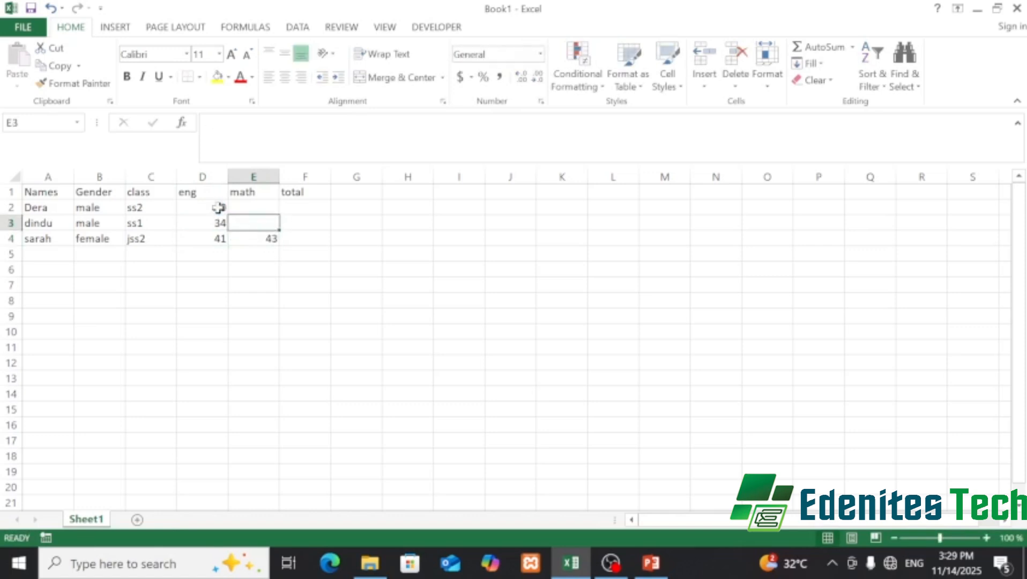
text(23)
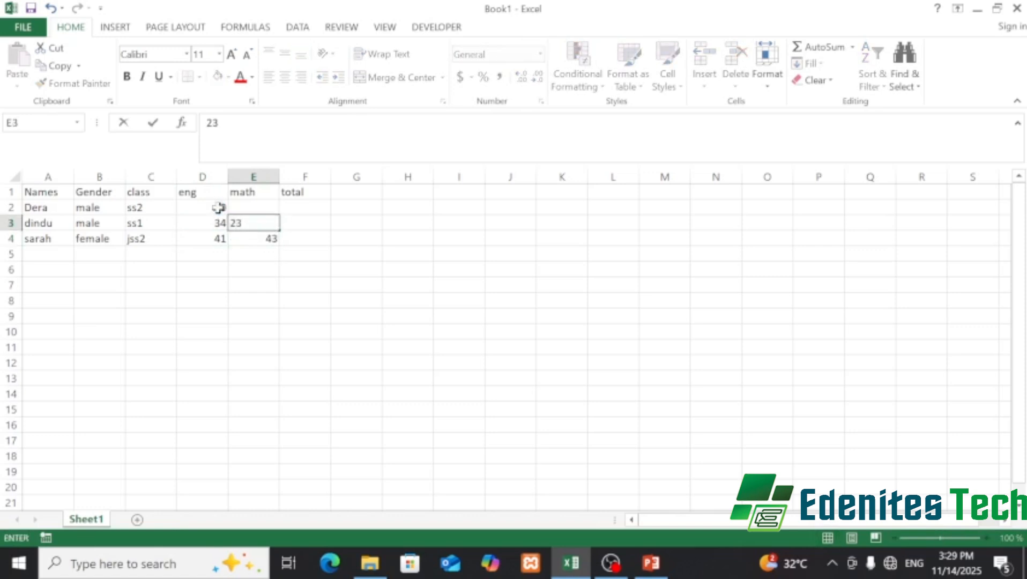
key(Up)
text(12)
key(Right)
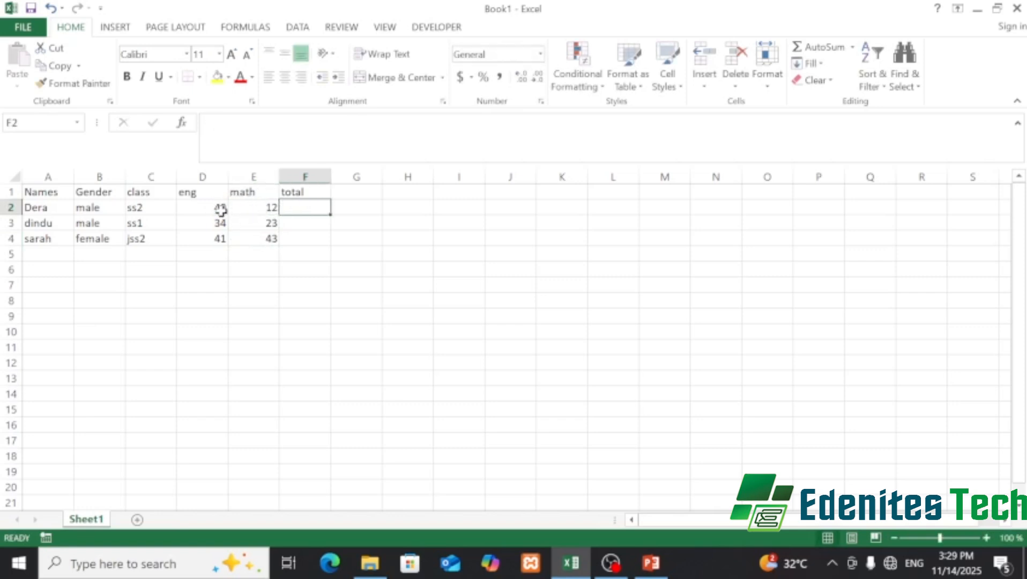
Calculate the total in F2 with AutoSum over D2:E2 and fill the formula down to F4.
click(818, 47)
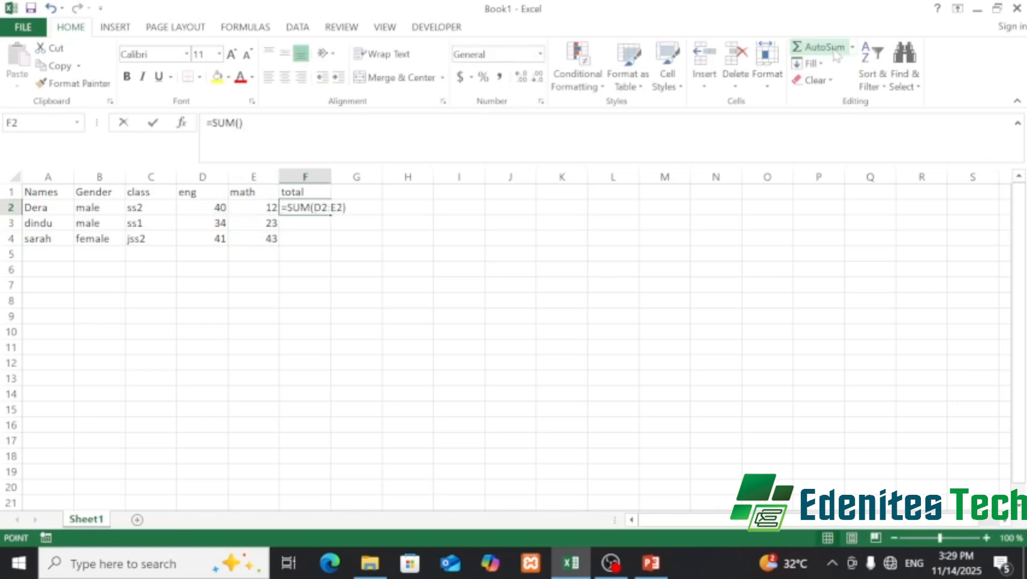
key(Return)
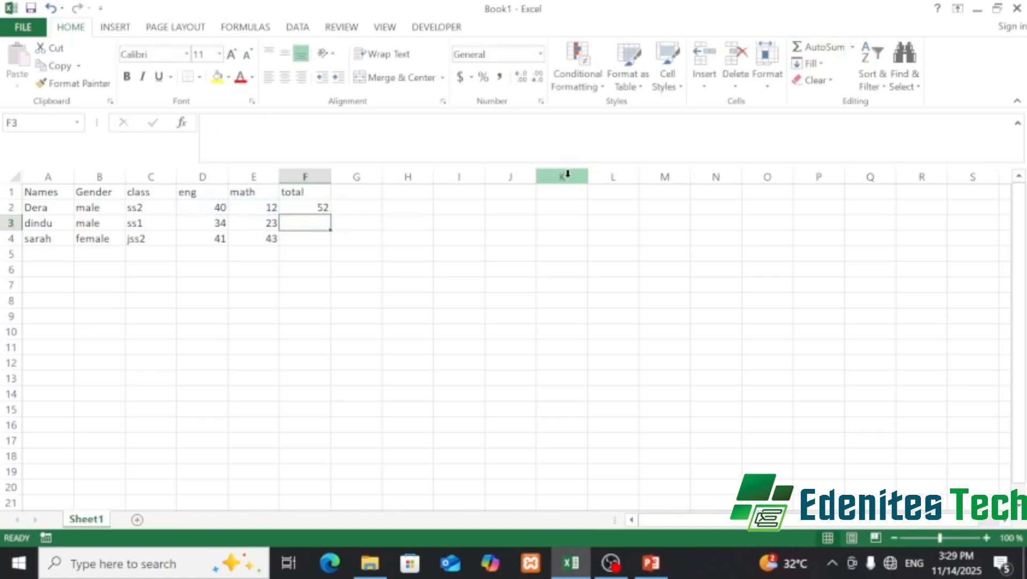
click(296, 202)
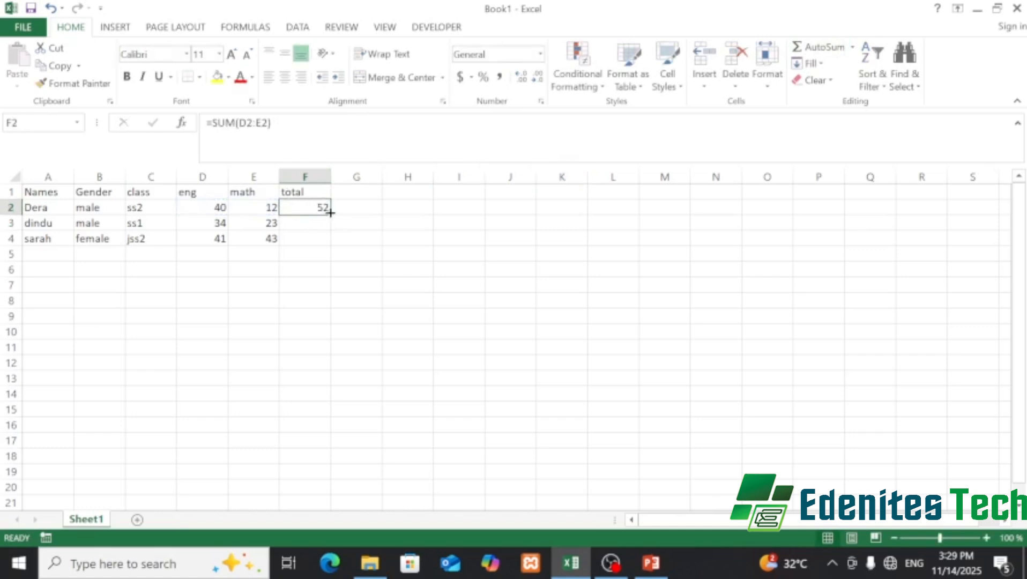
drag(331, 213, 327, 251)
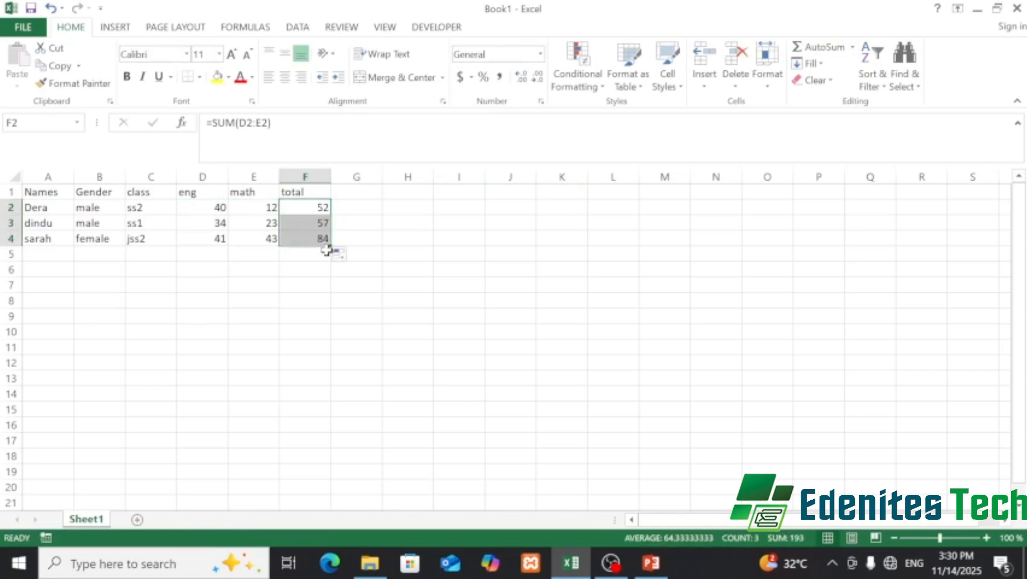
click(220, 256)
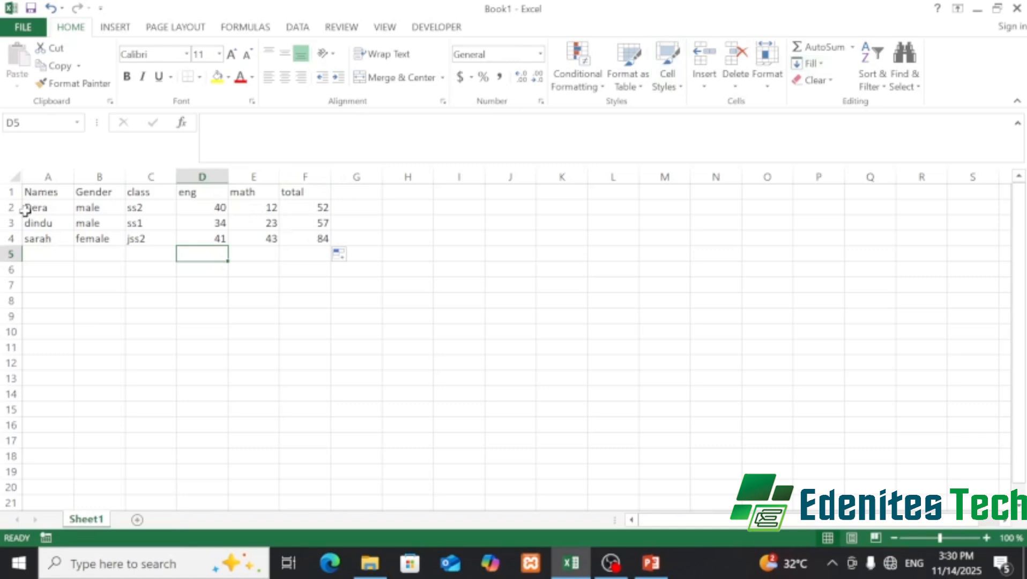
drag(47, 208, 50, 237)
click(50, 237)
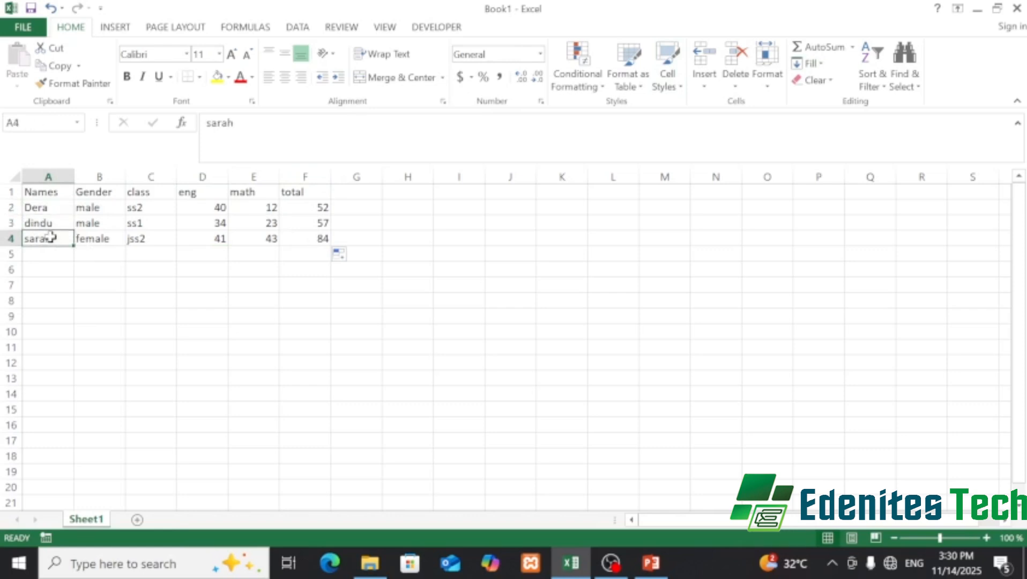
click(53, 204)
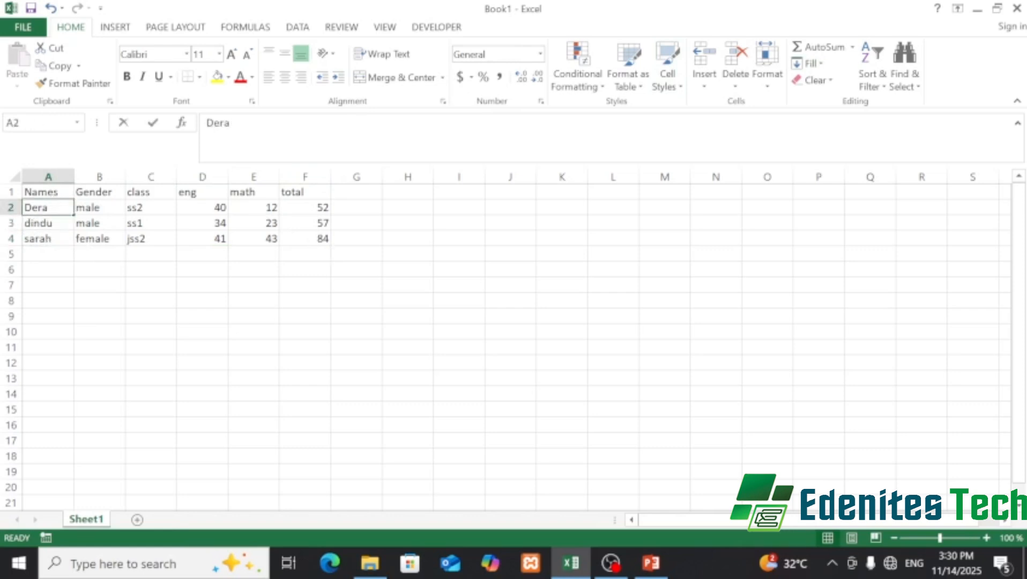
click(86, 268)
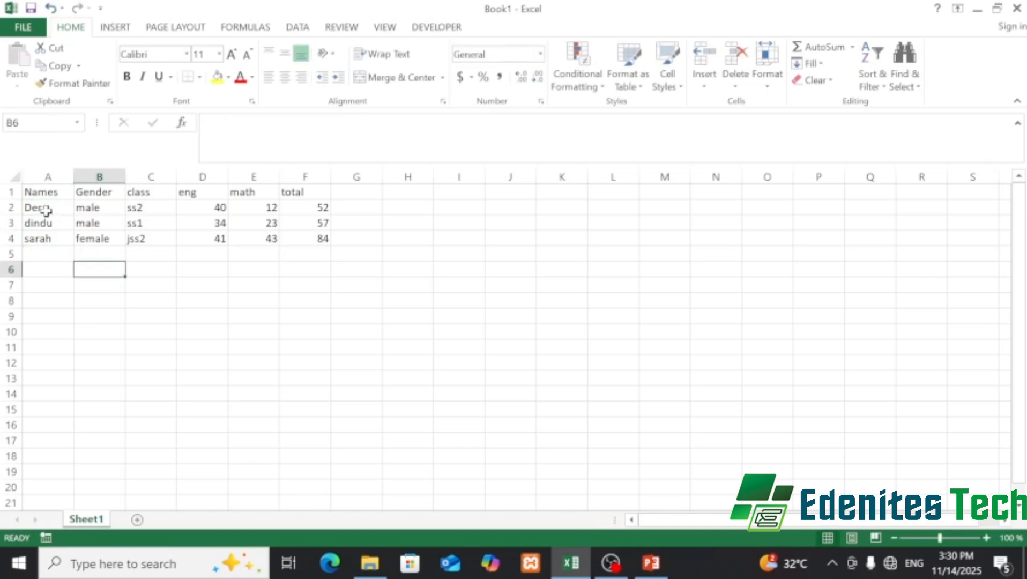
Insert a 2-D pie chart with cells A2:A5 and the totals in F2:F4 selected together.
click(46, 210)
drag(47, 210, 38, 254)
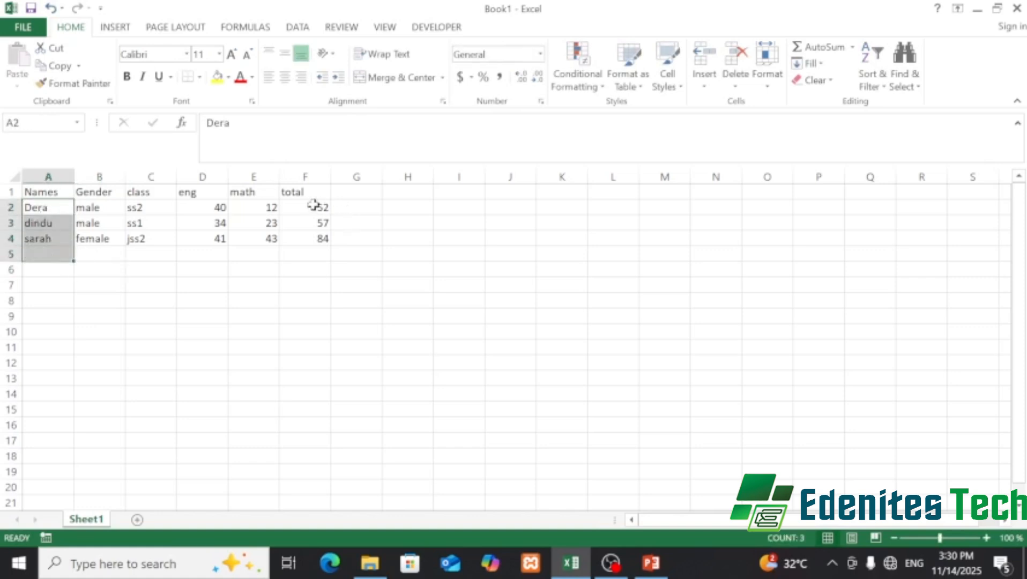
drag(313, 205, 320, 243)
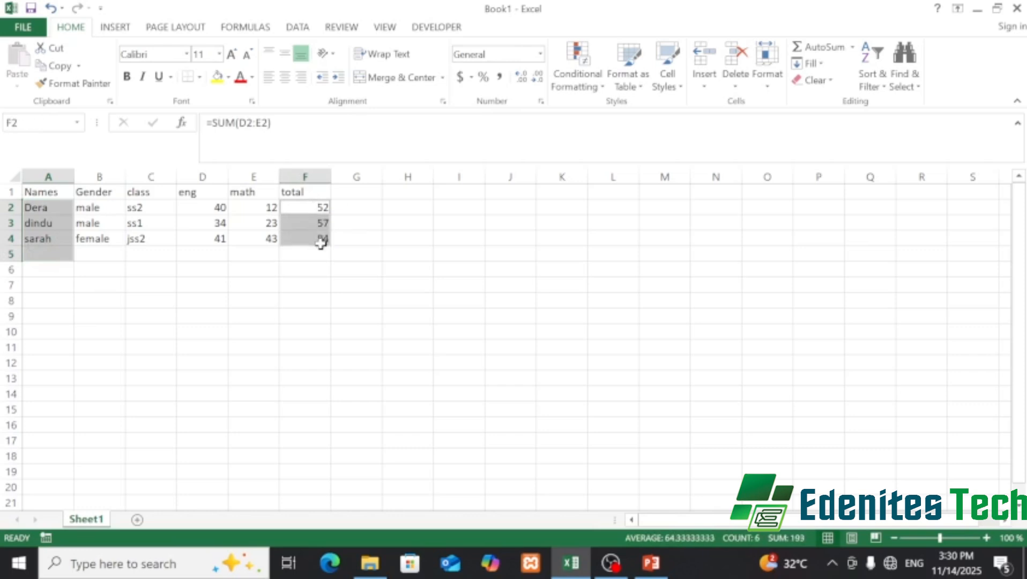
click(116, 28)
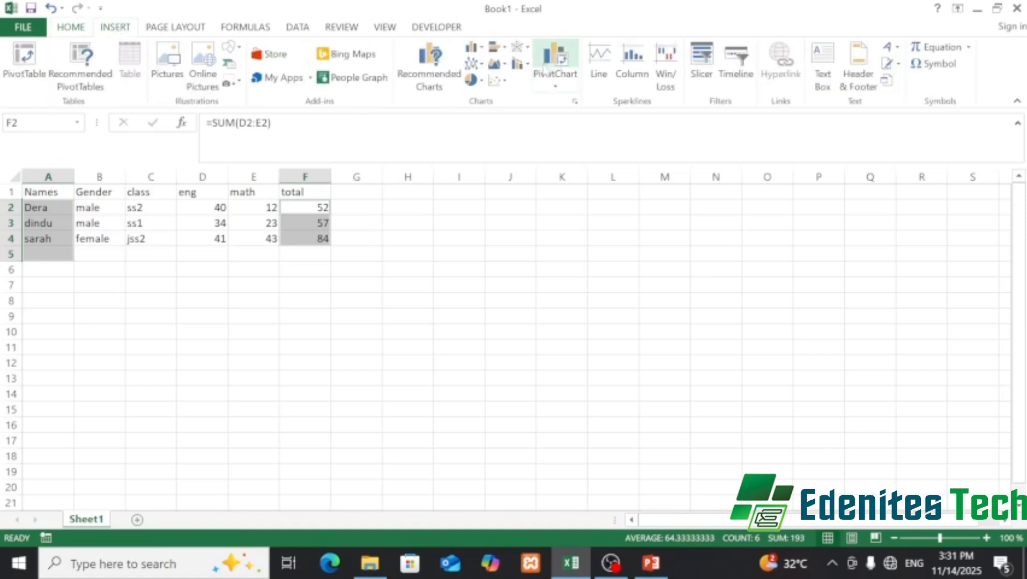
click(473, 81)
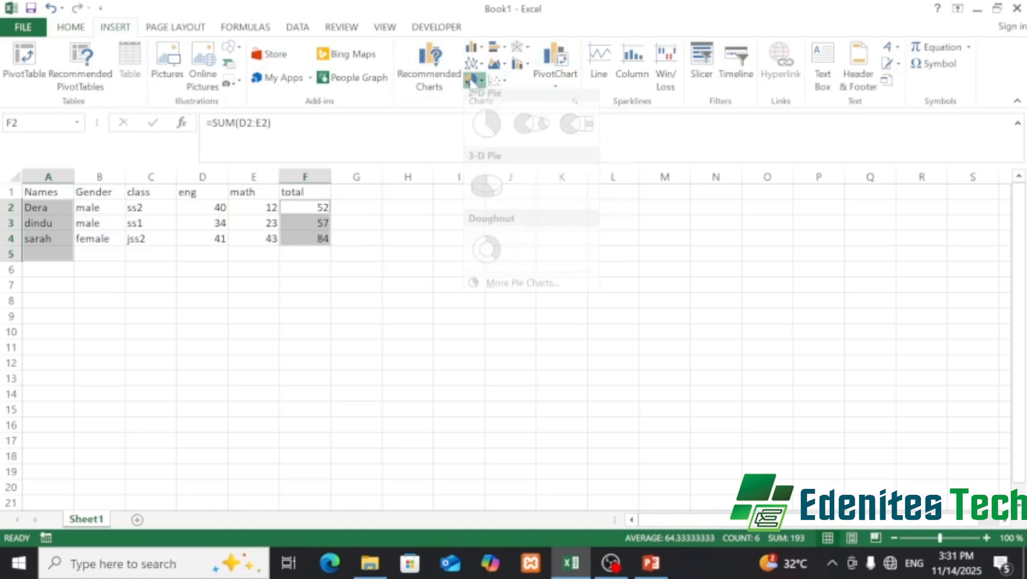
click(488, 129)
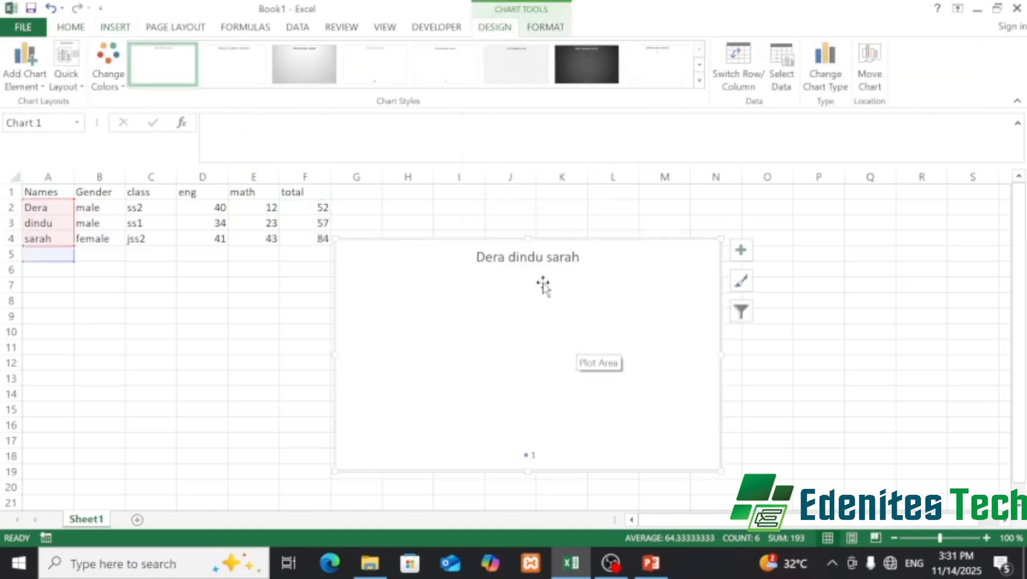
Change the chart to a 2-D clustered column chart and extend its upper edge slightly upward.
click(114, 28)
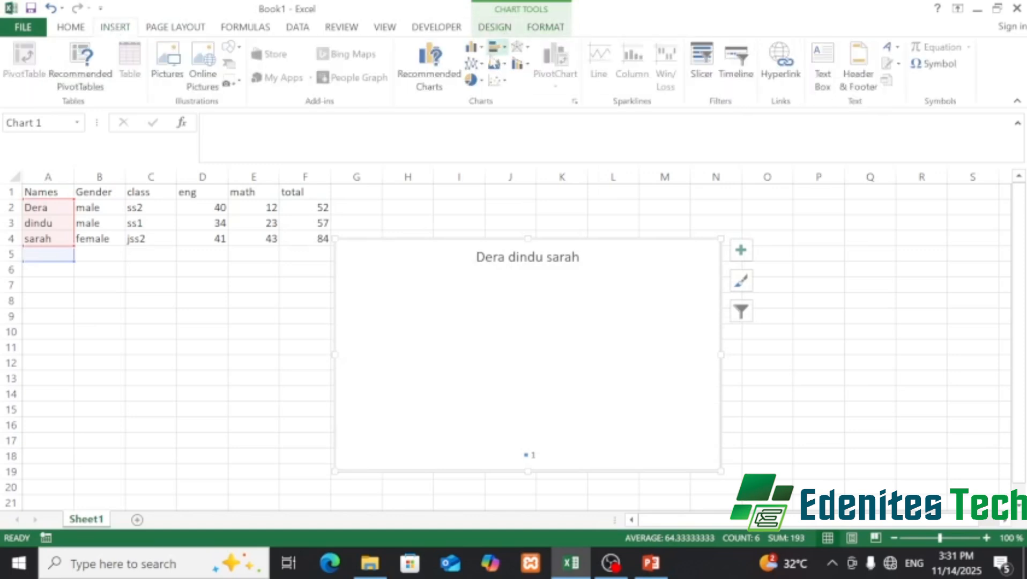
click(473, 48)
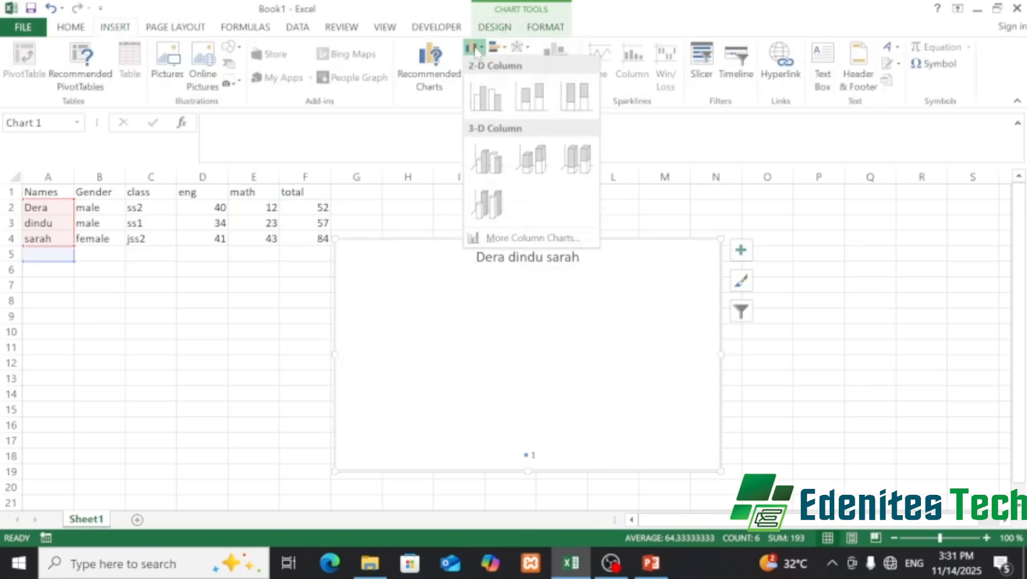
click(500, 108)
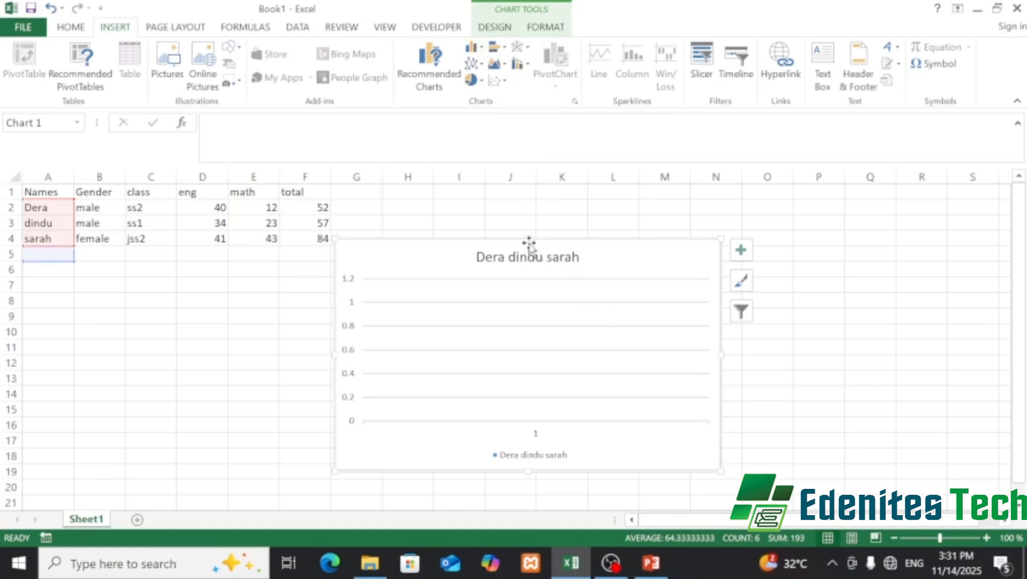
drag(529, 239, 547, 233)
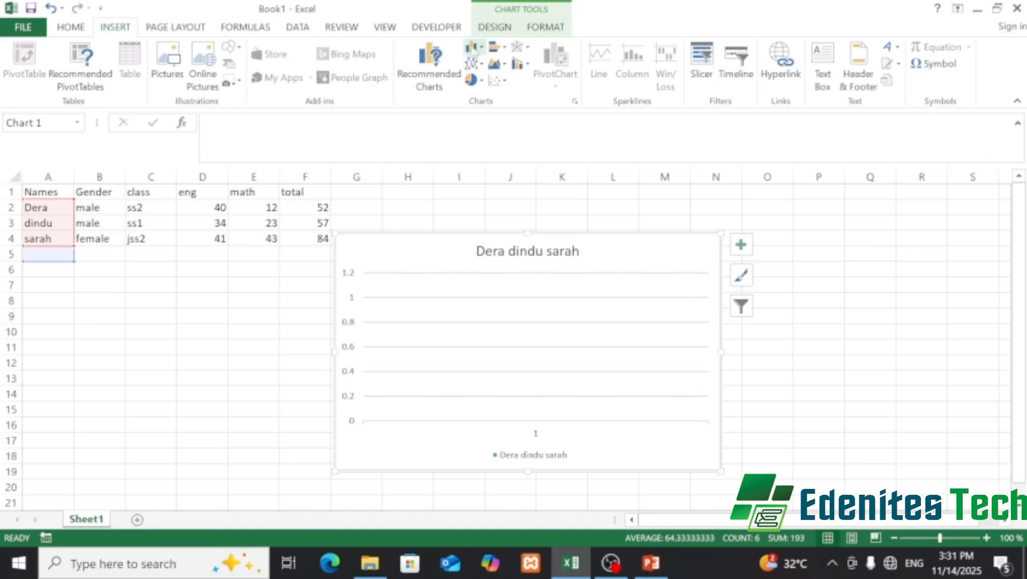
Change the chart to a 2-D clustered bar chart and deselect it.
click(496, 47)
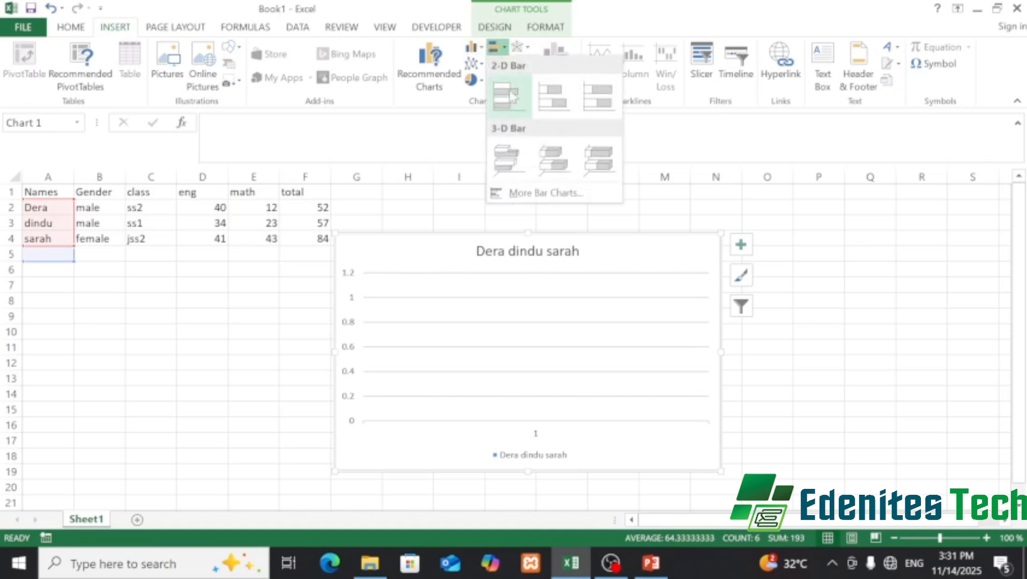
click(511, 95)
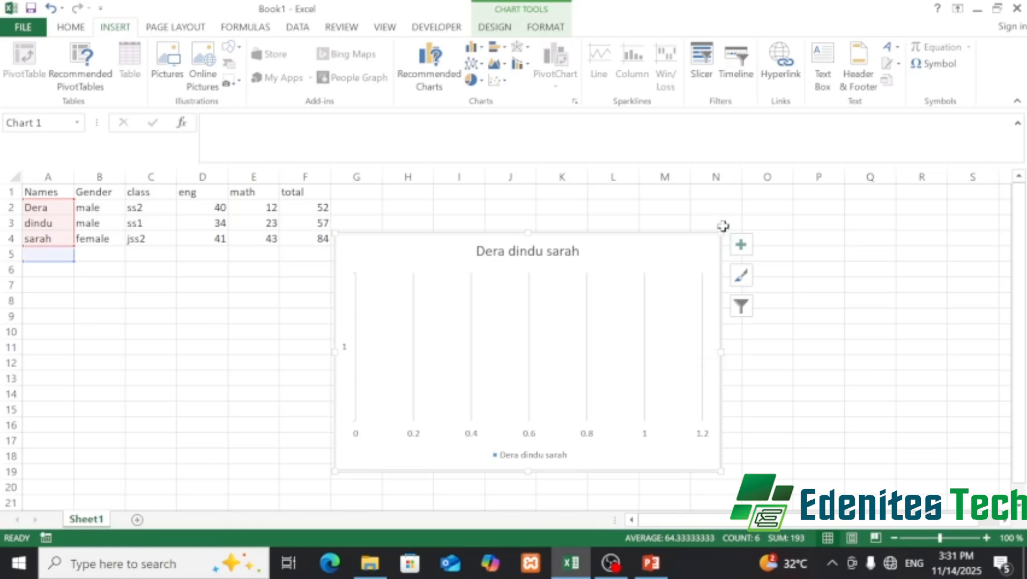
click(710, 211)
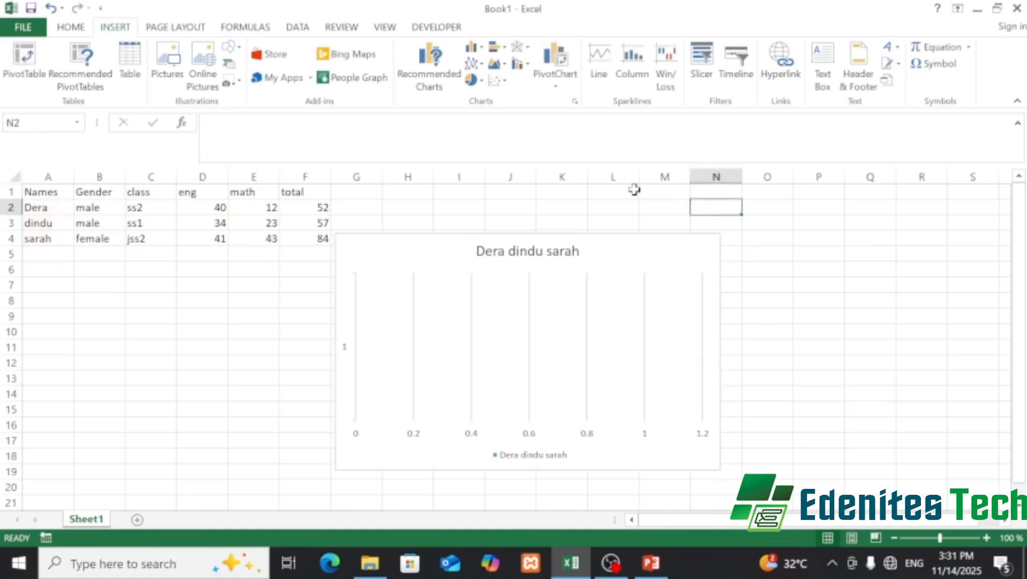
click(445, 237)
right_click(446, 236)
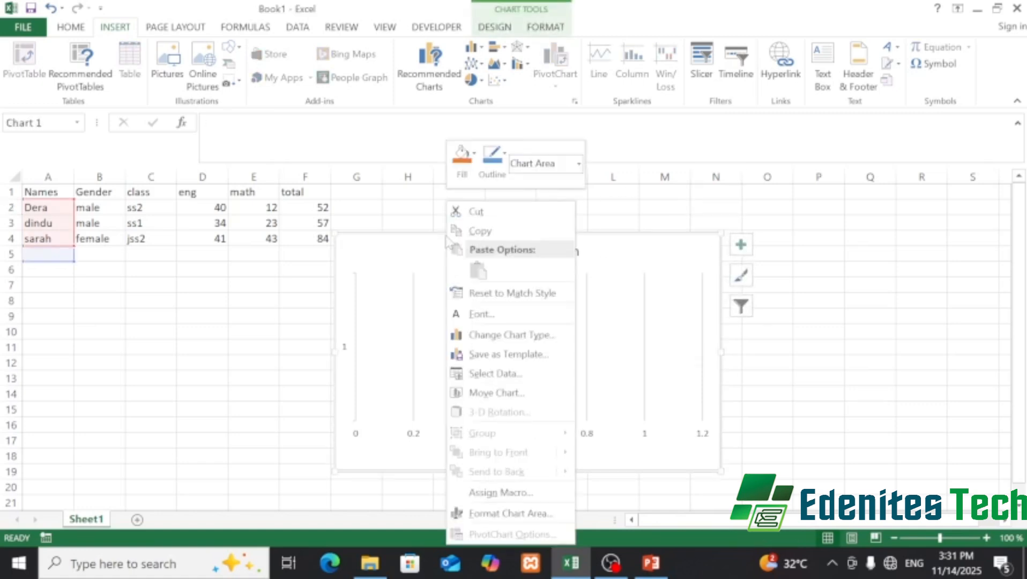
click(493, 375)
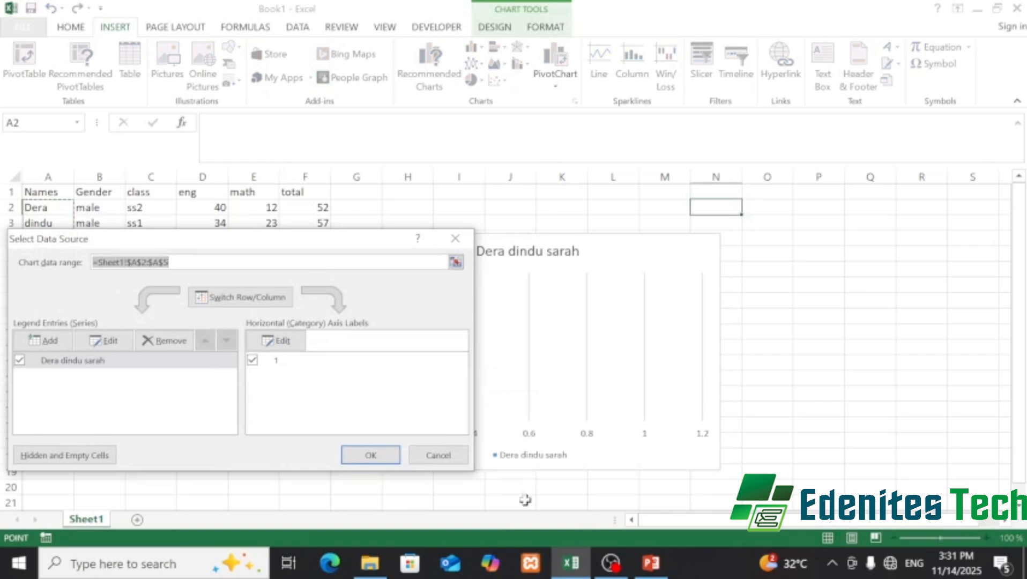
click(448, 460)
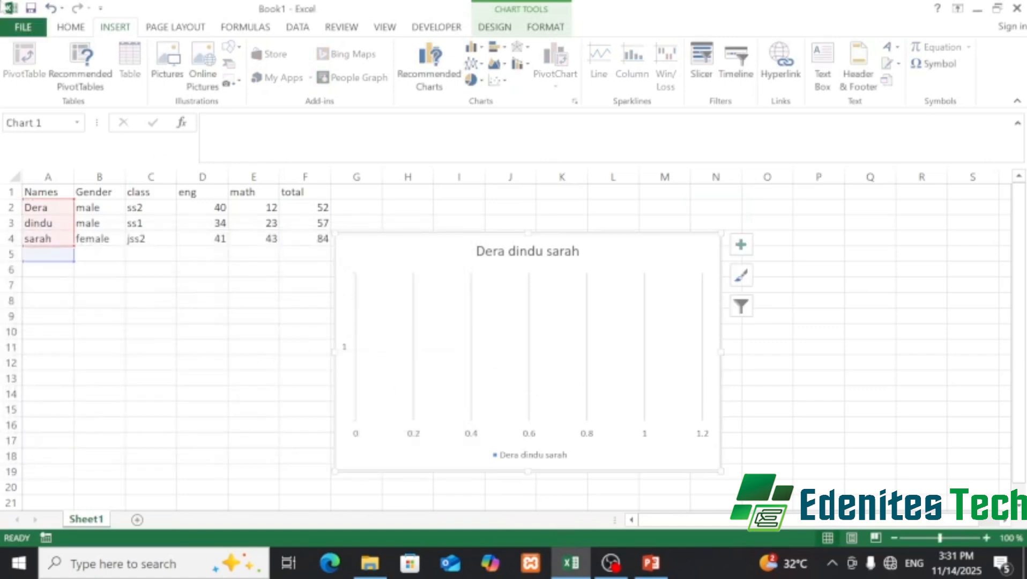
click(11, 8)
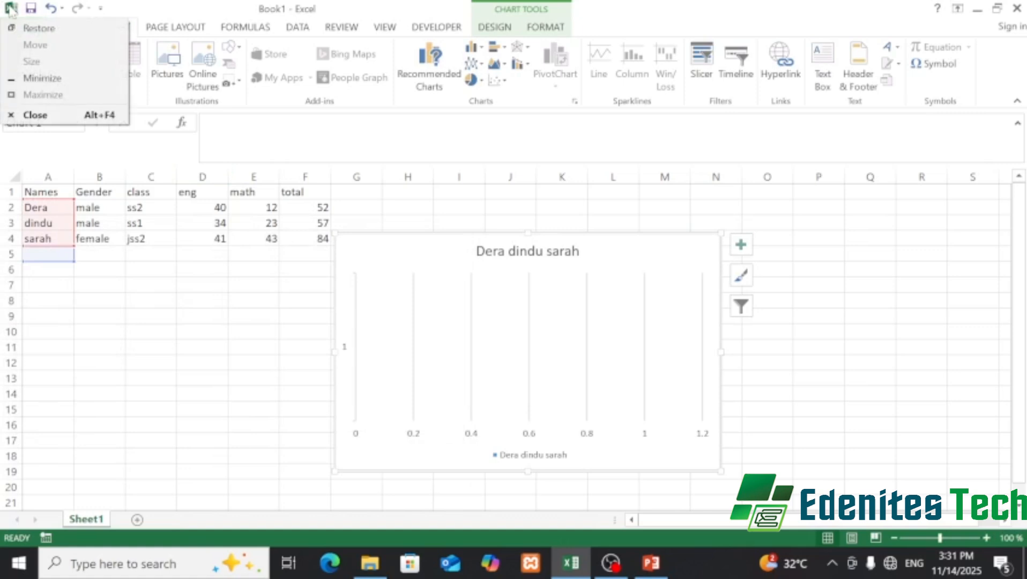
click(303, 316)
click(303, 316)
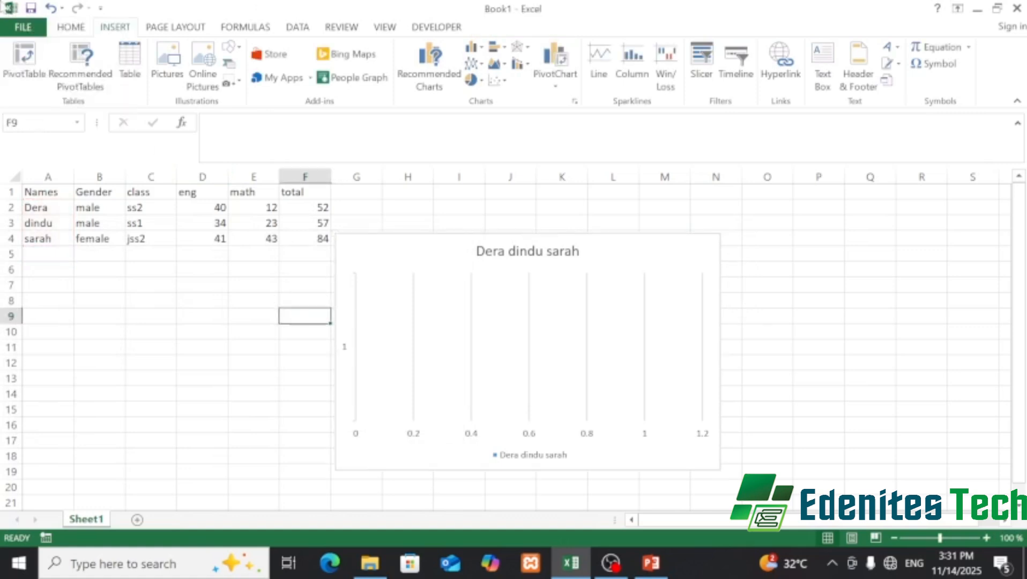
Look through the workbook's information page and the new-workbook templates, and return to the score sheet.
click(24, 27)
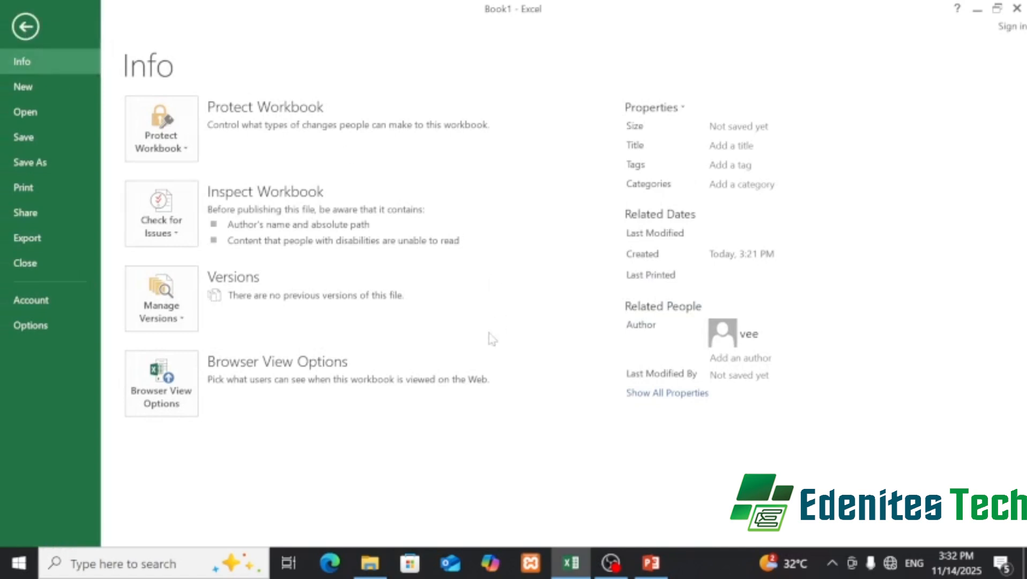
click(17, 90)
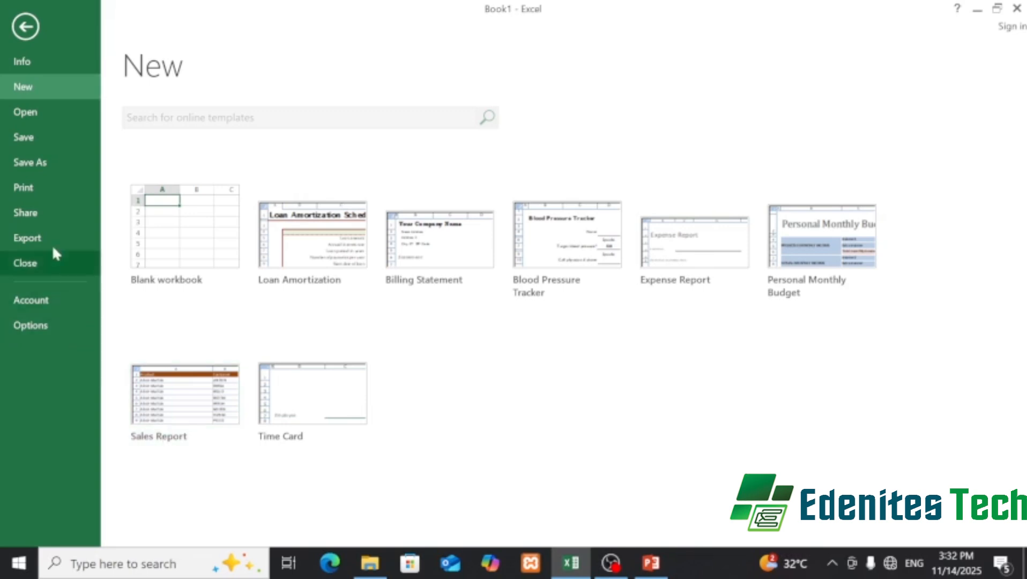
click(25, 28)
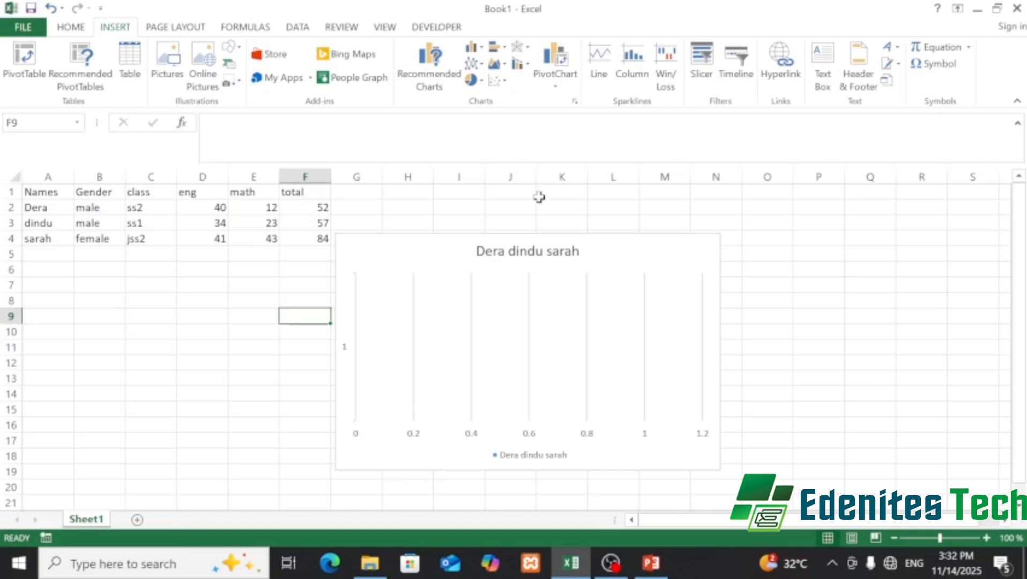
Add a second worksheet to the workbook and rename Sheet1 as "students".
click(137, 520)
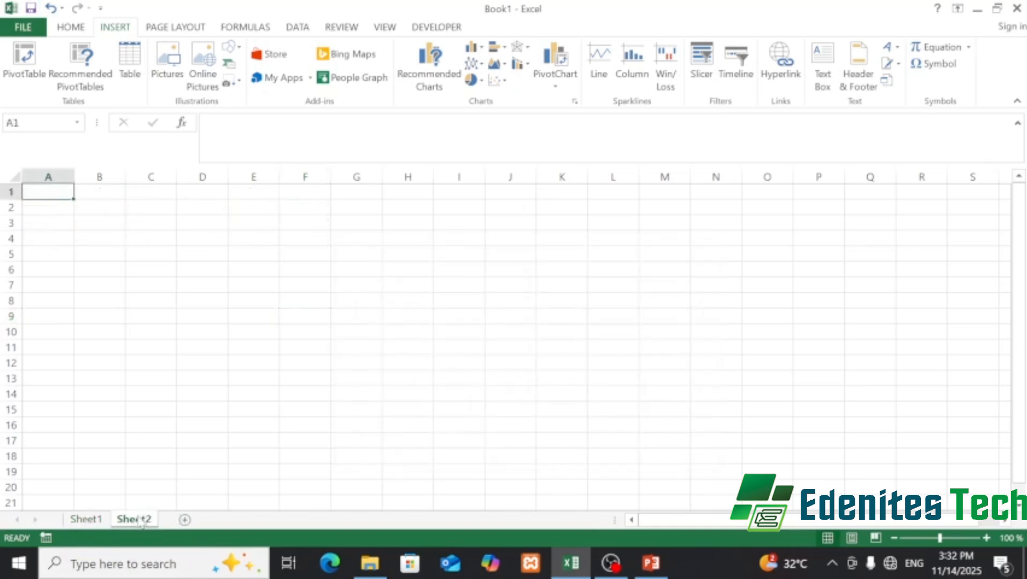
click(95, 522)
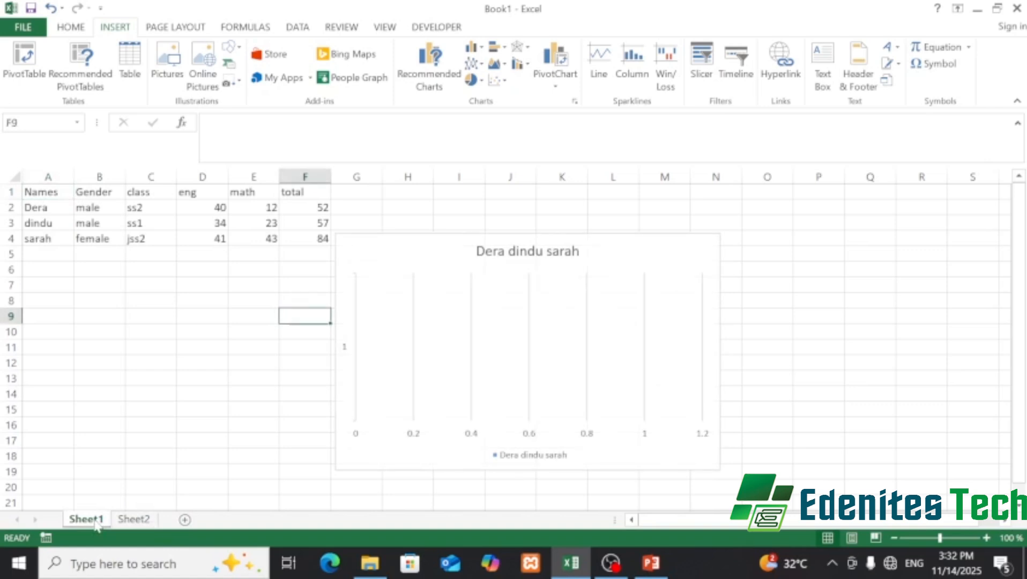
right_click(95, 521)
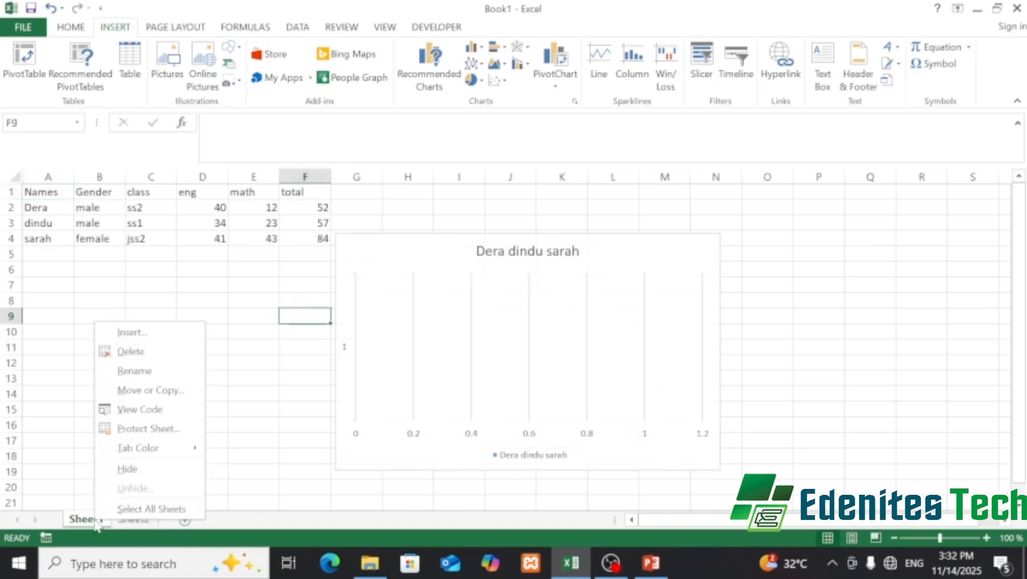
click(125, 372)
text(s)
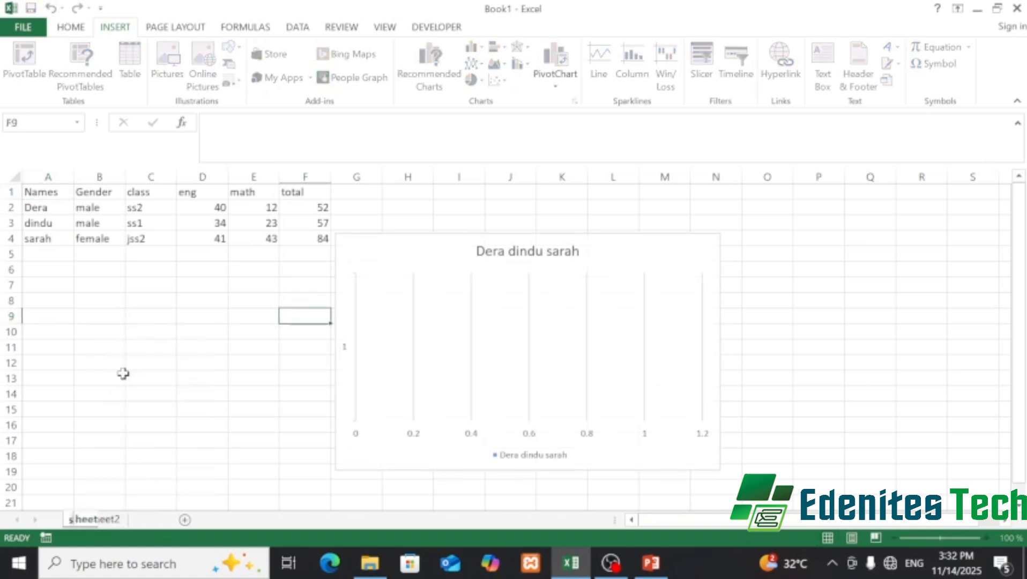
text(tu)
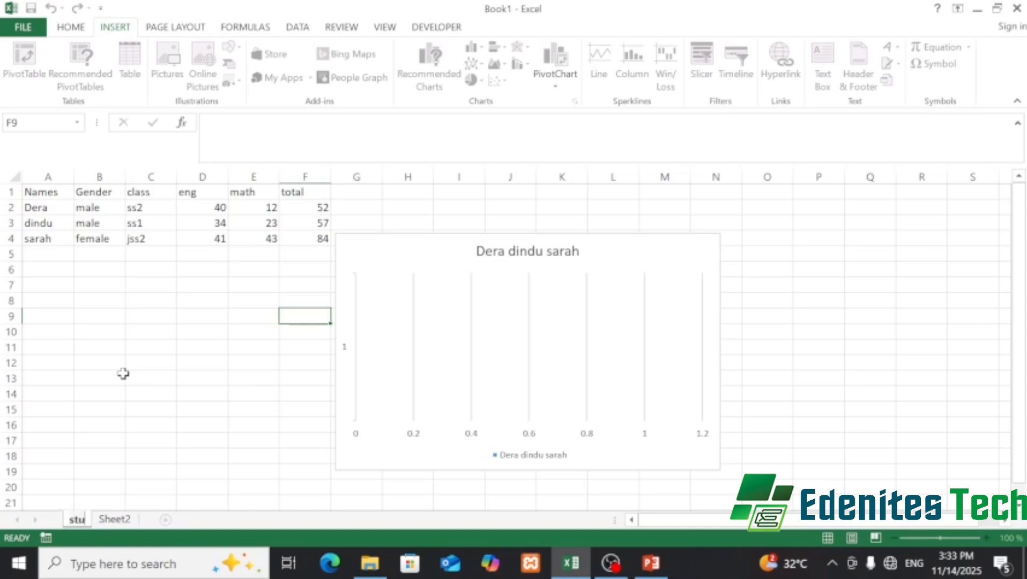
text(dents)
key(Return)
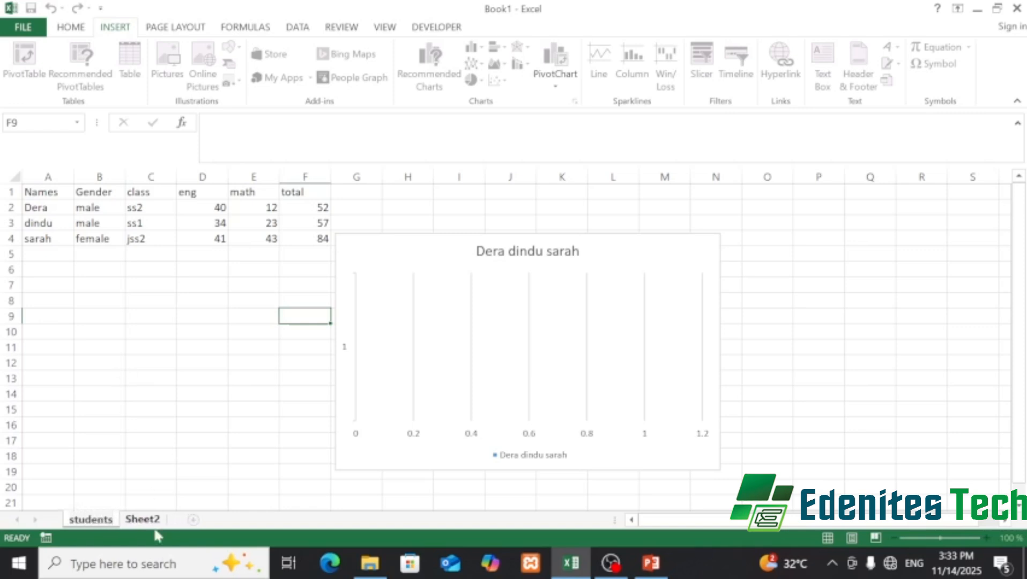
Rename the blank Sheet2 worksheet as "subjects".
click(155, 521)
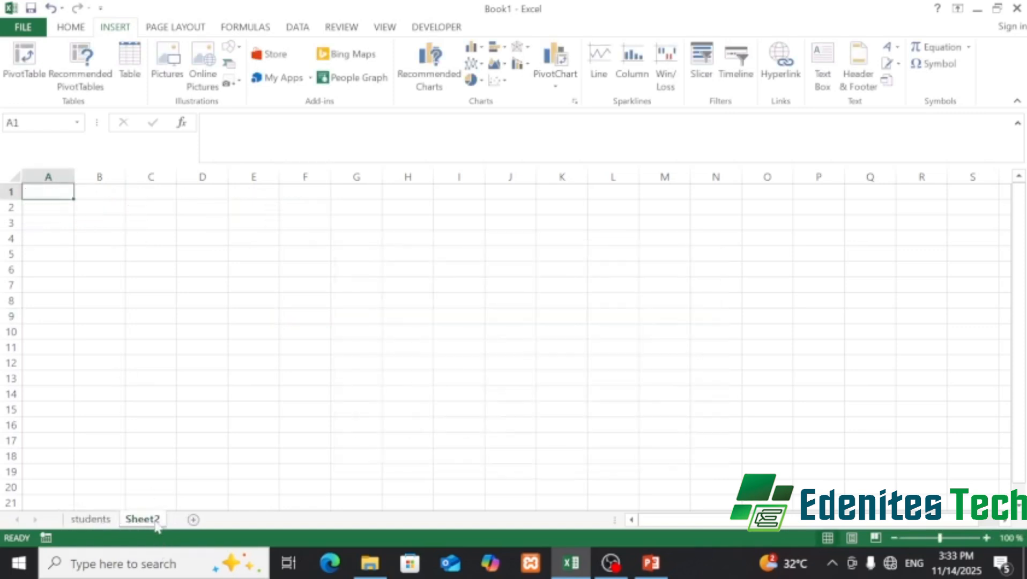
right_click(155, 523)
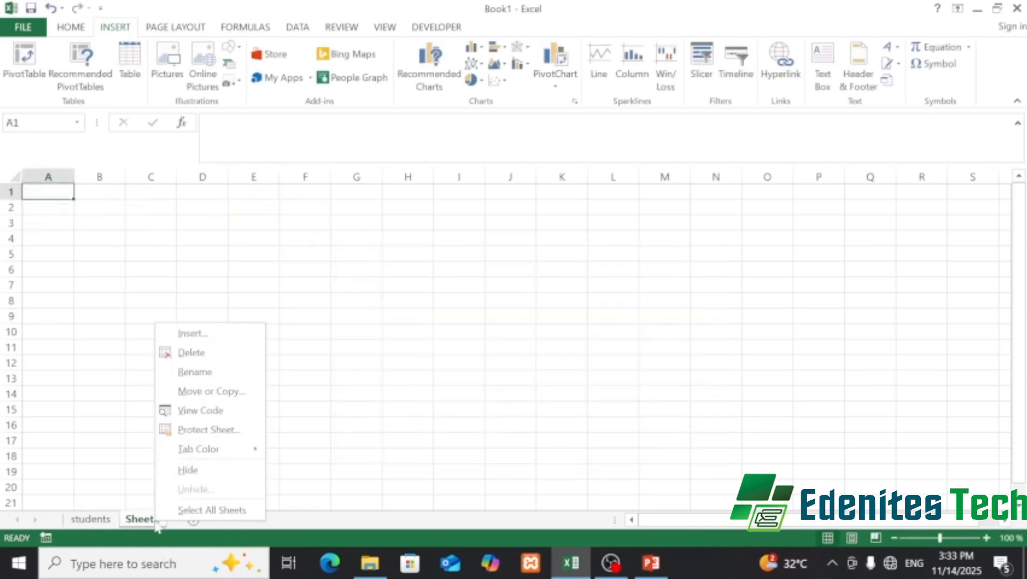
click(198, 370)
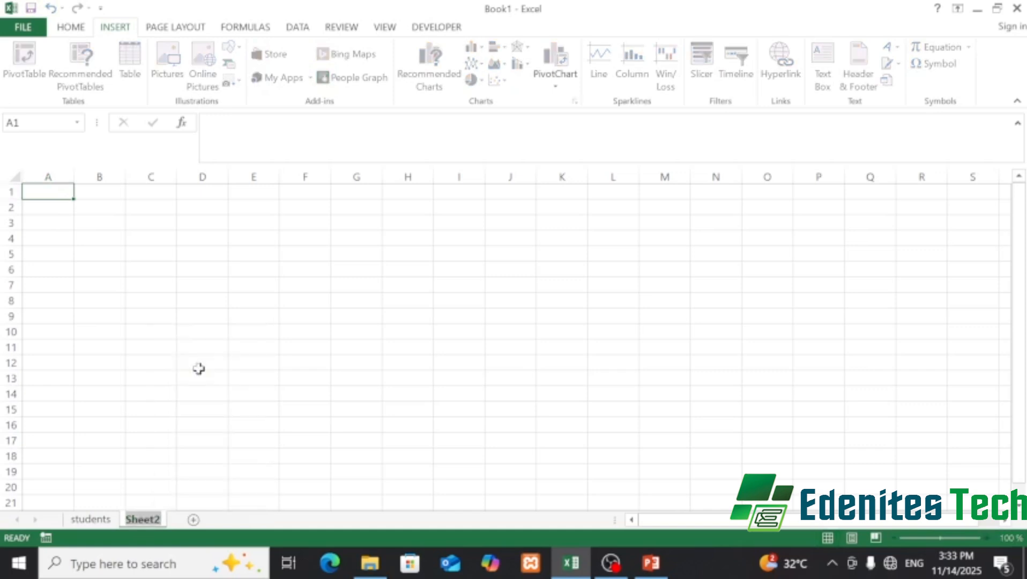
text(subje)
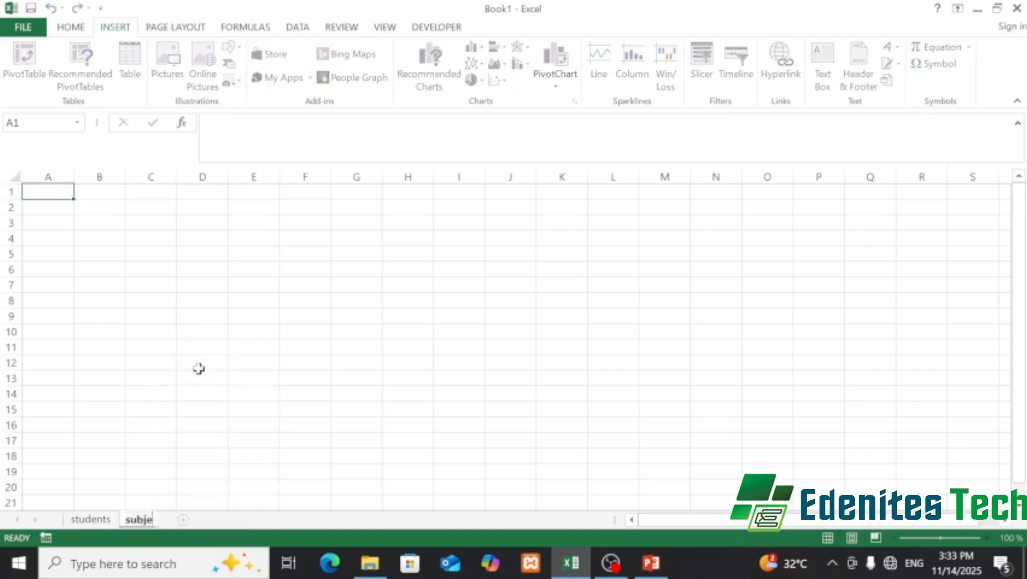
text(cts)
key(Return)
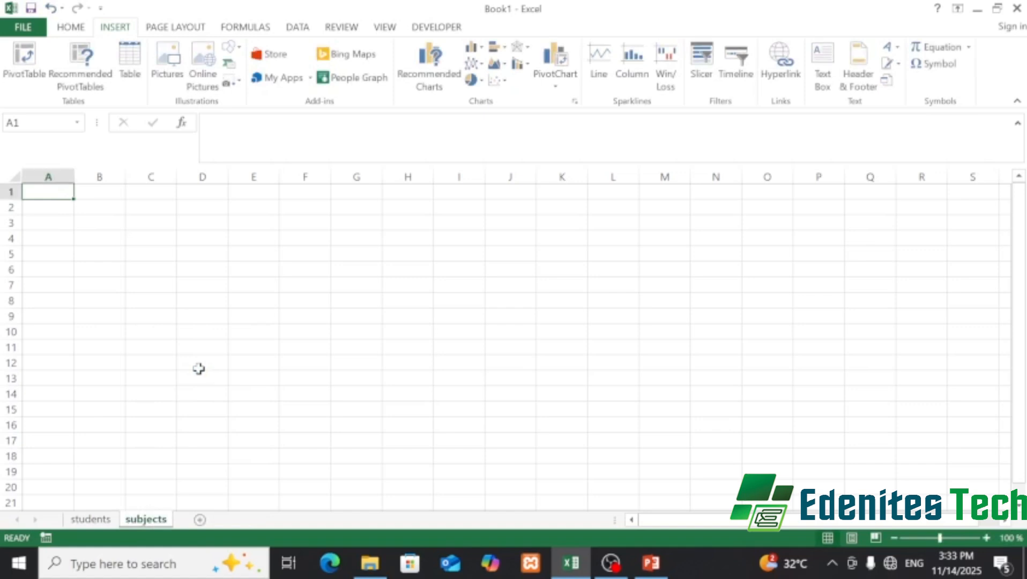